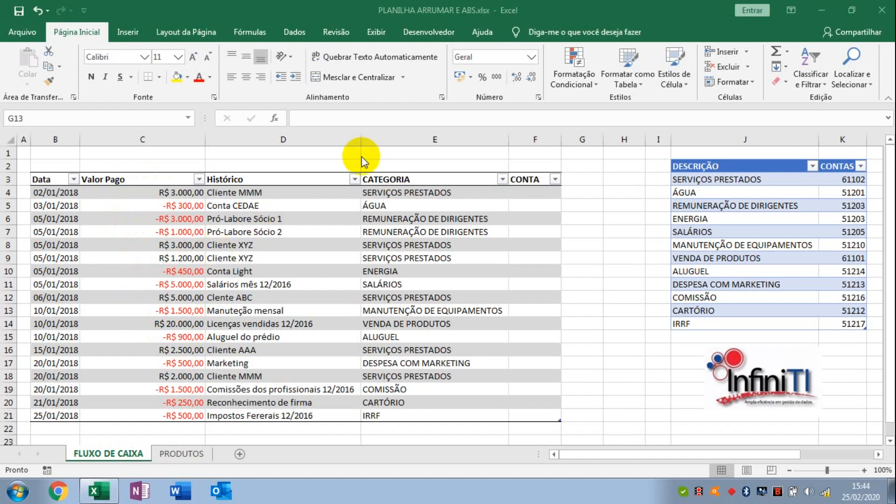
Add a VALOR CORRIGIDO column header in cell G3 beside CONTA and autofit the column's width.
{"action": "double_click", "coordinate": [585, 177]}
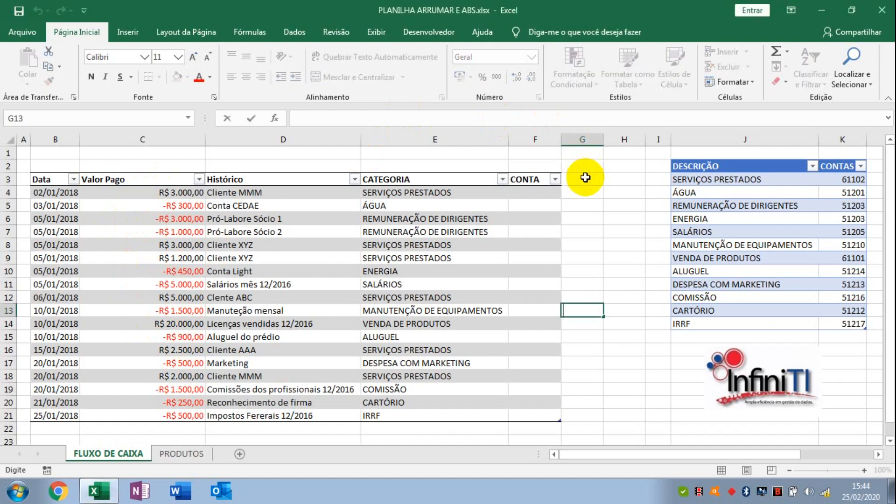
{"action": "left_click", "coordinate": [586, 177]}
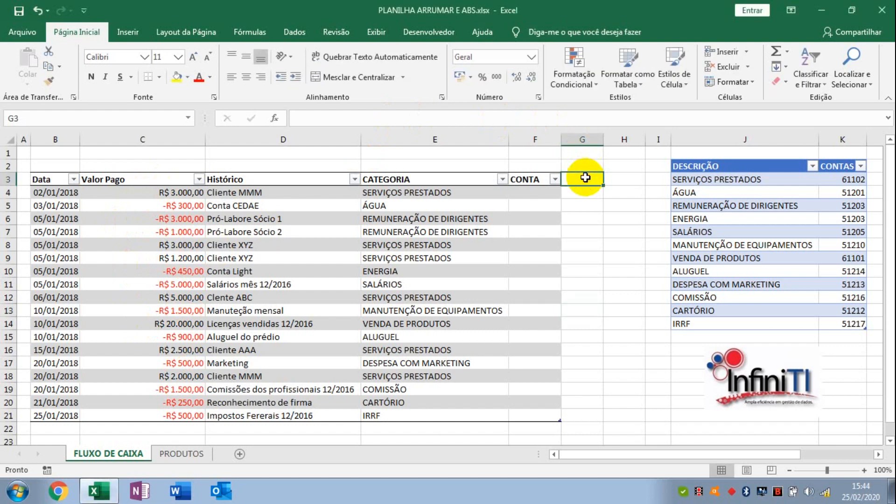
{"action": "type", "text": "VALOR"}
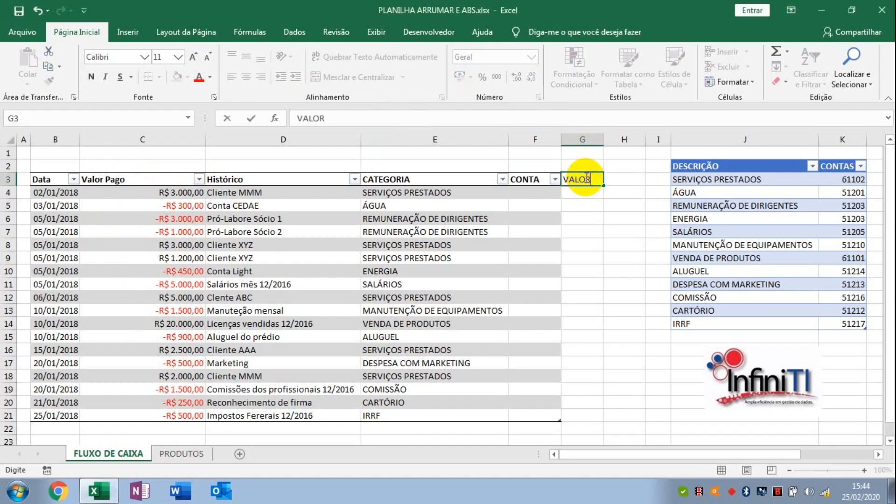
{"action": "type", "text": " CORRIGIDO"}
{"action": "key", "text": "Return"}
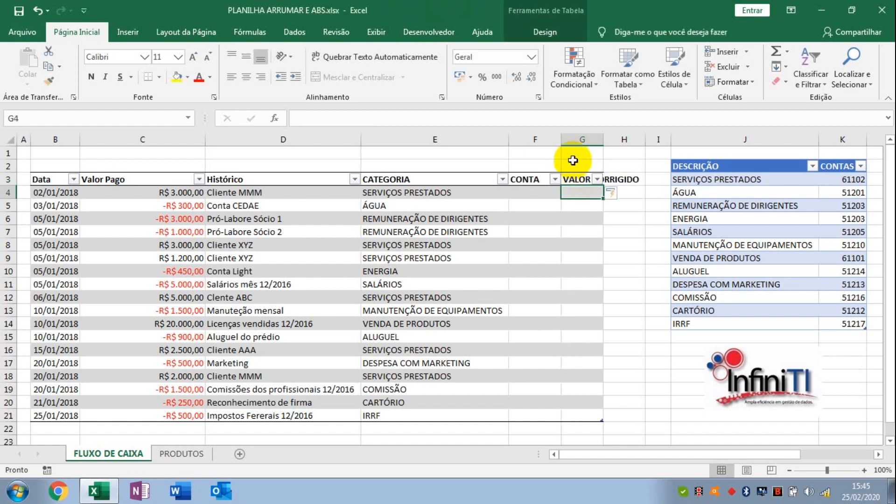
{"action": "double_click", "coordinate": [607, 138]}
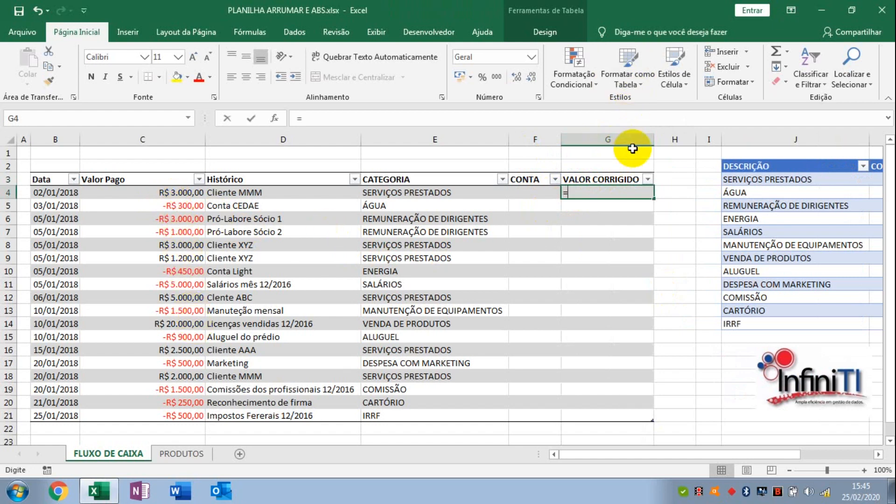
Fill the VALOR CORRIGIDO column with the formula =ABS([@[Valor Pago]]), entered in cell G4.
{"action": "type", "text": "=ABS("}
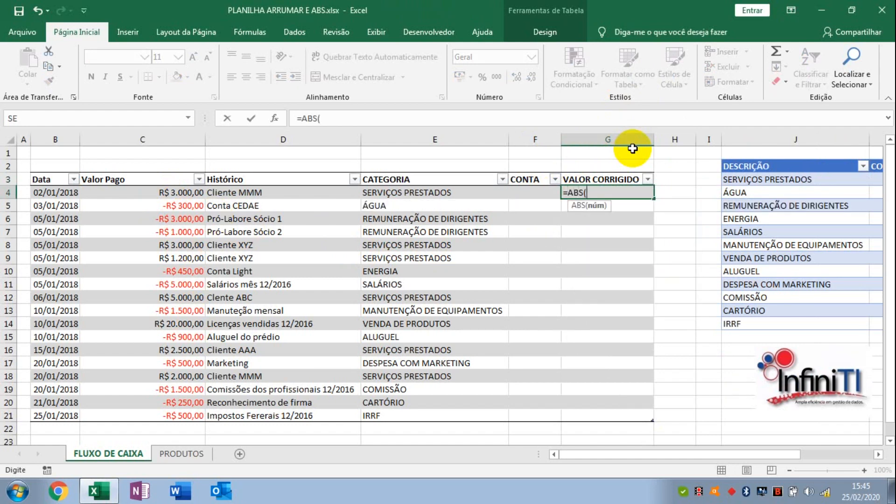
{"action": "left_click", "coordinate": [182, 196]}
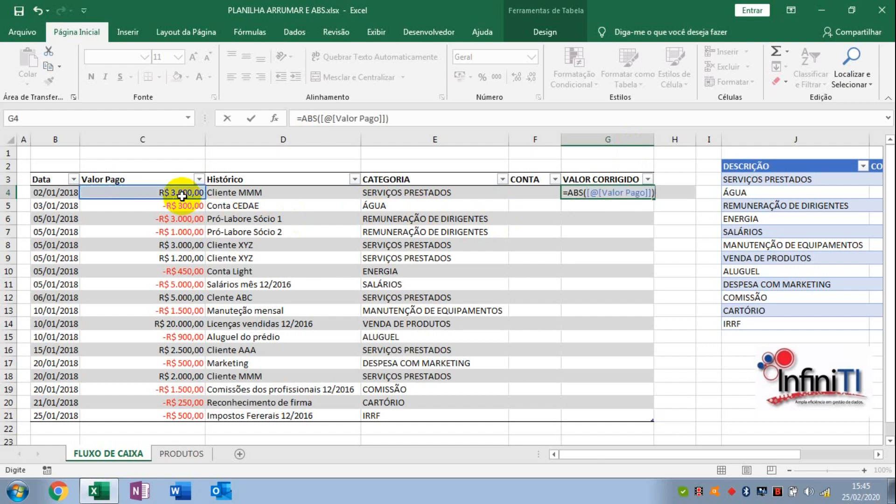
{"action": "key", "text": "Return"}
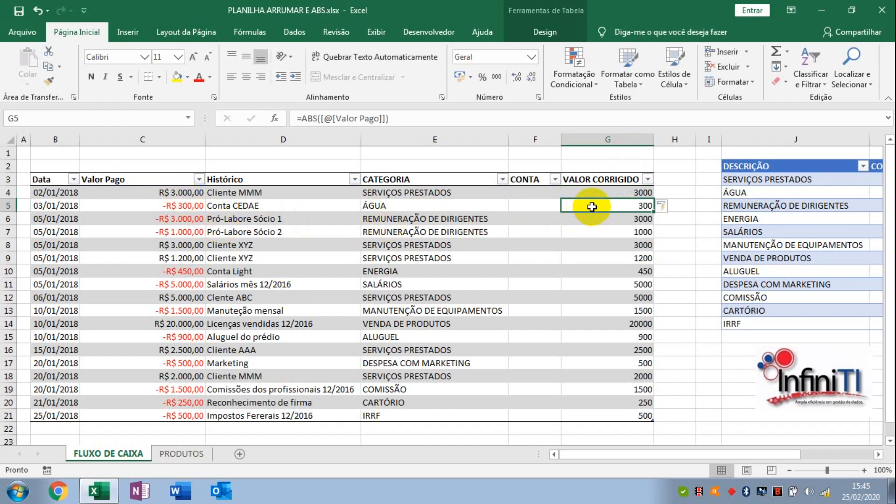
Format the VALOR CORRIGIDO values in G4:G21 as currency (Moeda).
{"action": "left_click_drag", "start_coordinate": [600, 192], "coordinate": [622, 414]}
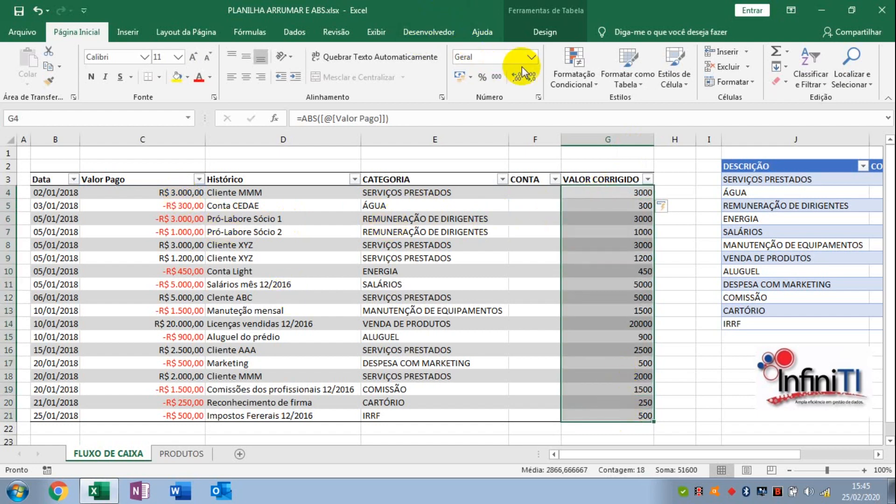
{"action": "left_click", "coordinate": [531, 57]}
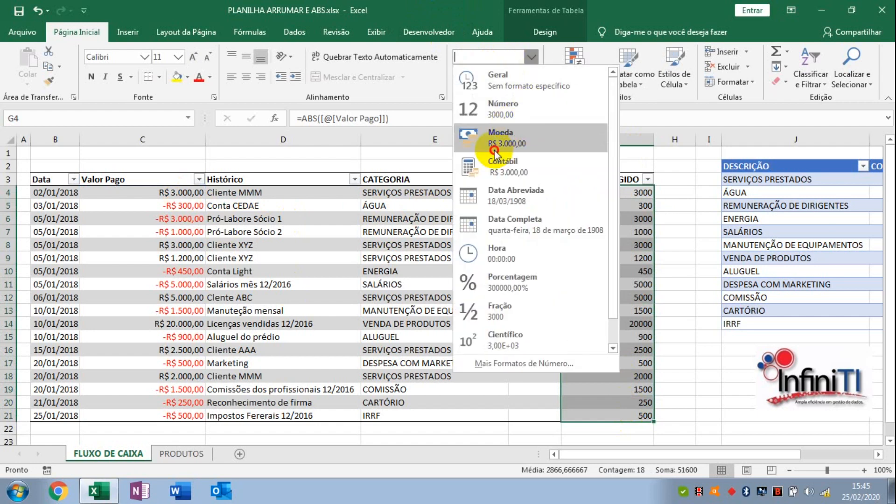
{"action": "left_click", "coordinate": [514, 135]}
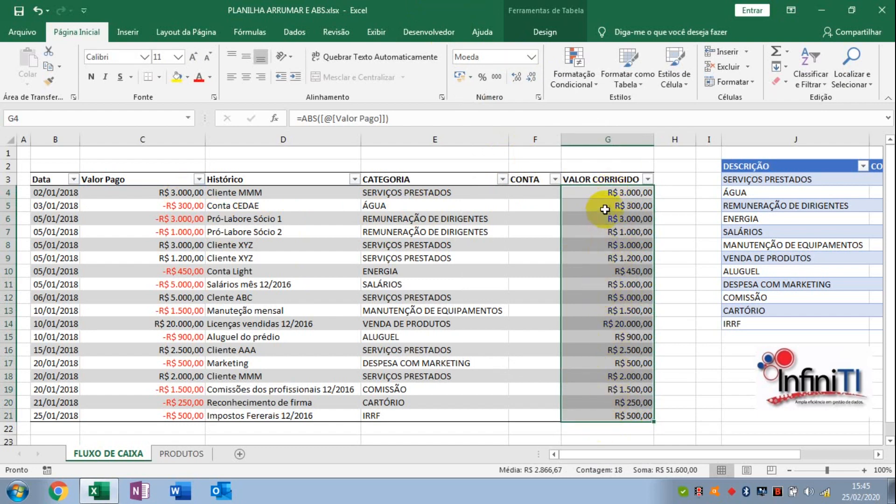
{"action": "left_click", "coordinate": [607, 194]}
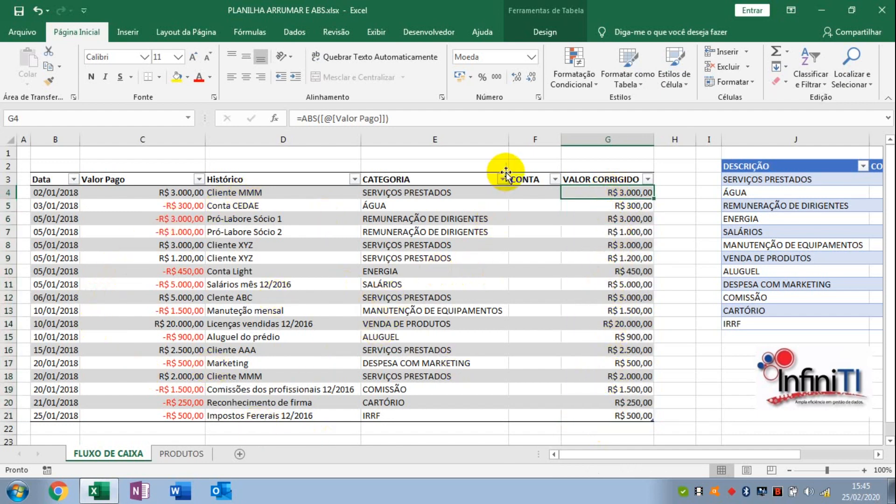
{"action": "left_click", "coordinate": [544, 32]}
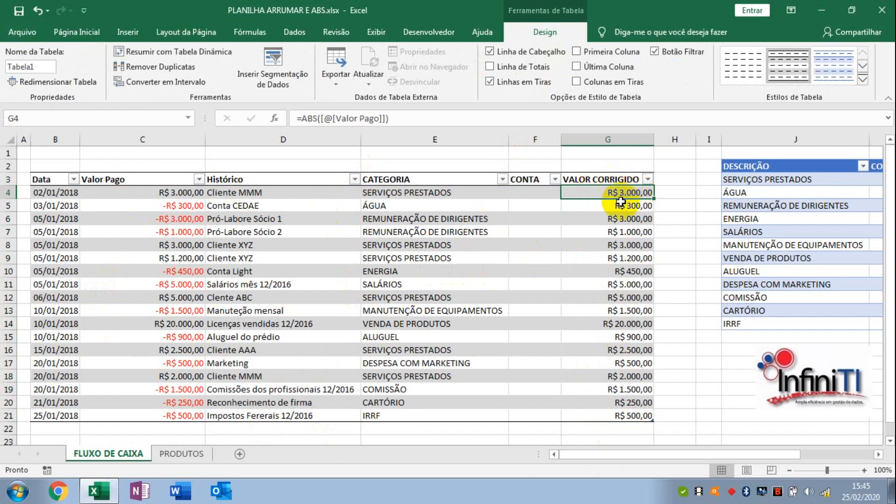
{"action": "left_click_drag", "start_coordinate": [617, 324], "coordinate": [612, 351]}
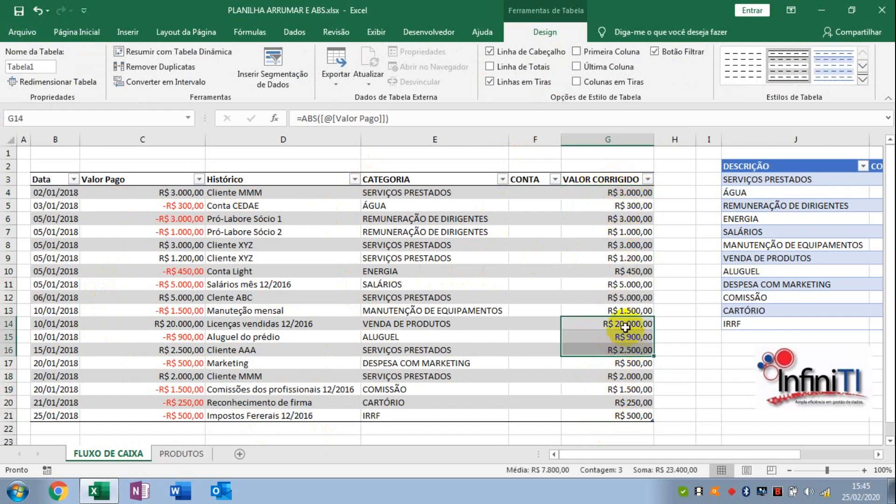
{"action": "left_click", "coordinate": [588, 231]}
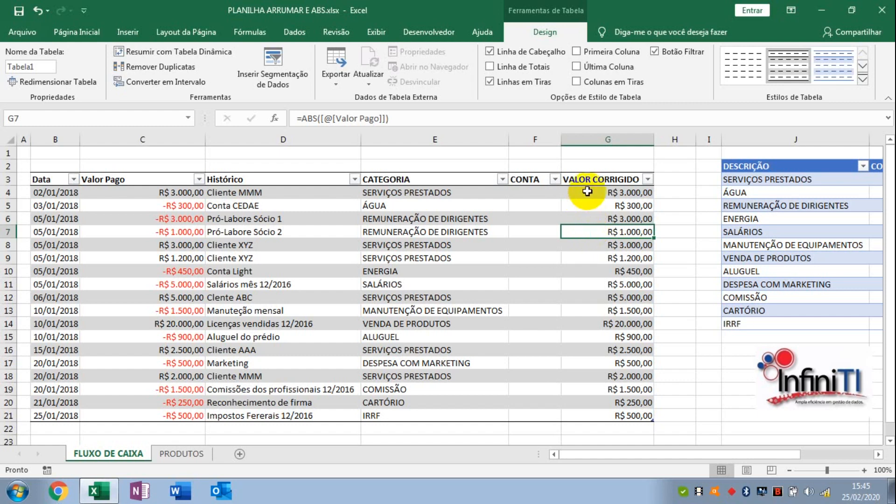
{"action": "left_click_drag", "start_coordinate": [597, 192], "coordinate": [599, 256]}
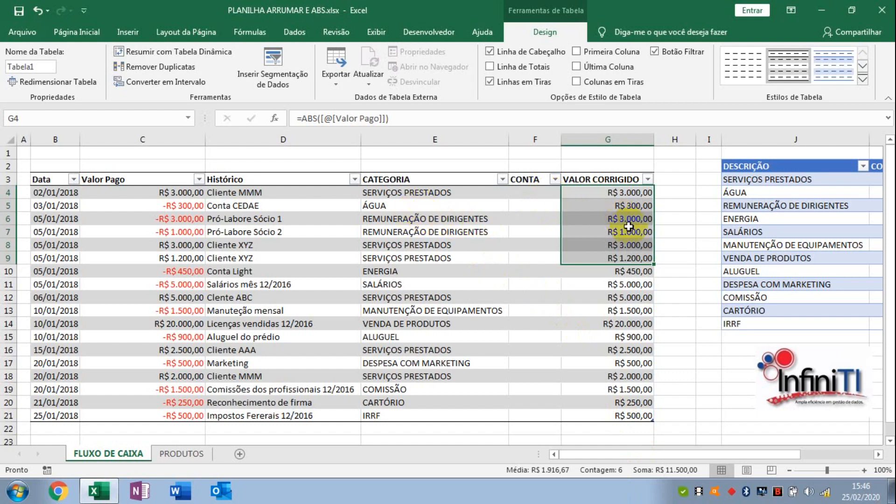
{"action": "left_click_drag", "start_coordinate": [736, 456], "coordinate": [784, 455]}
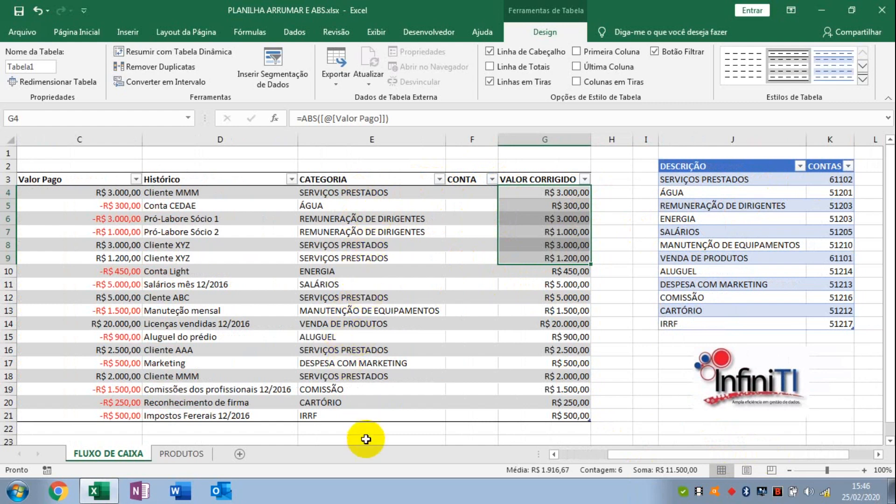
{"action": "left_click", "coordinate": [480, 194]}
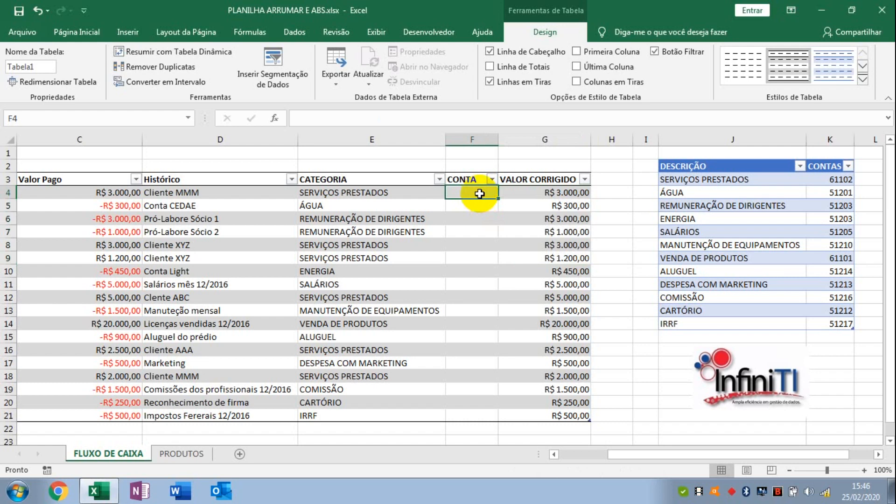
{"action": "type", "text": "=POR"}
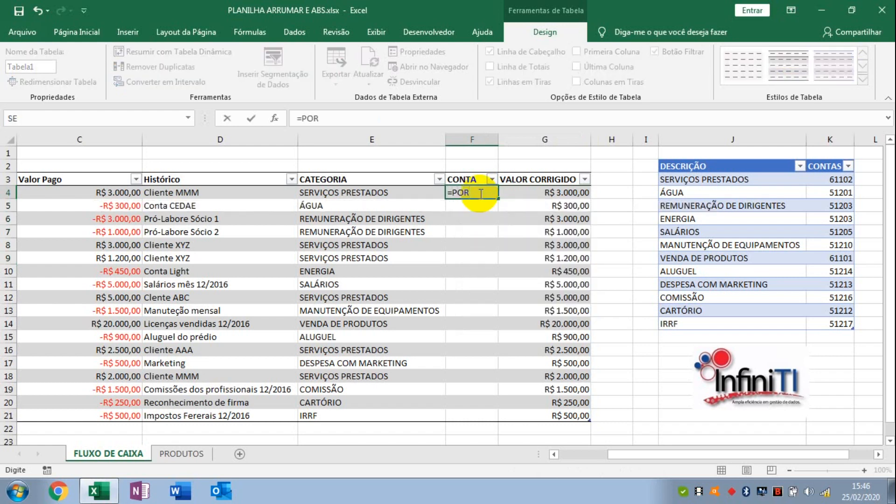
{"action": "key", "text": "BackSpace"}
{"action": "key", "text": "BackSpace"}
{"action": "type", "text": "ROC"}
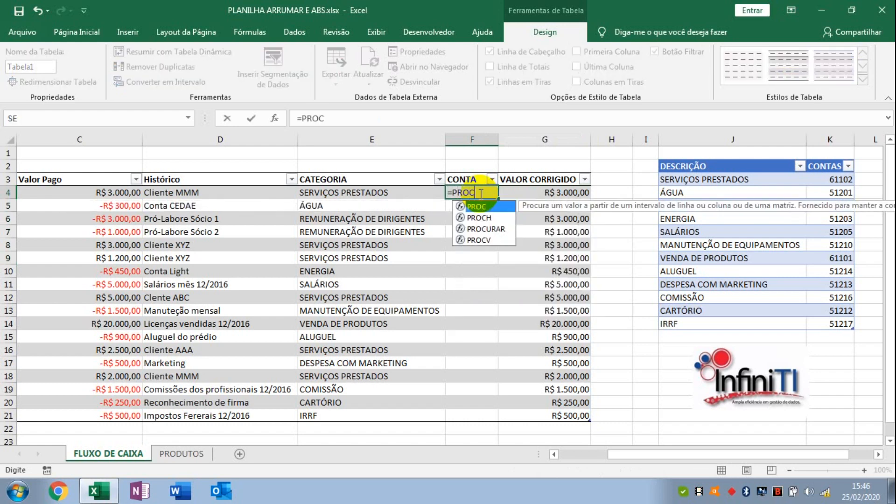
{"action": "key", "text": "Down"}
{"action": "key", "text": "Down"}
{"action": "key", "text": "Down"}
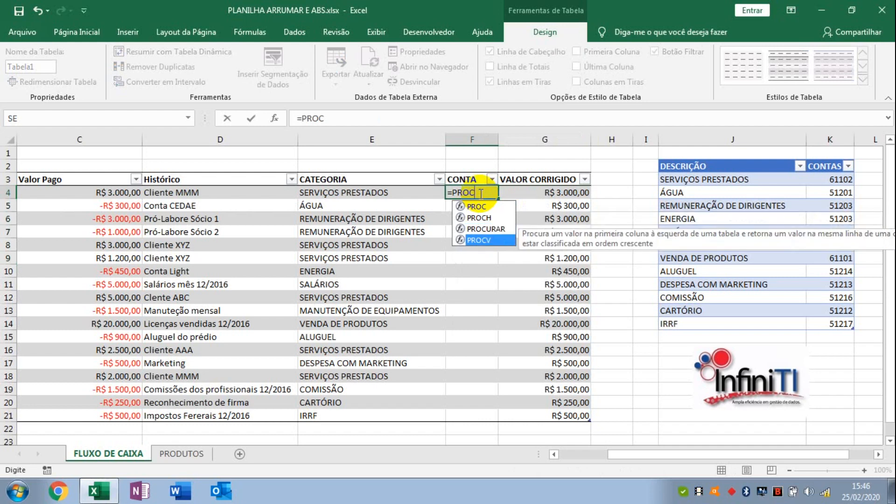
{"action": "key", "text": "Tab"}
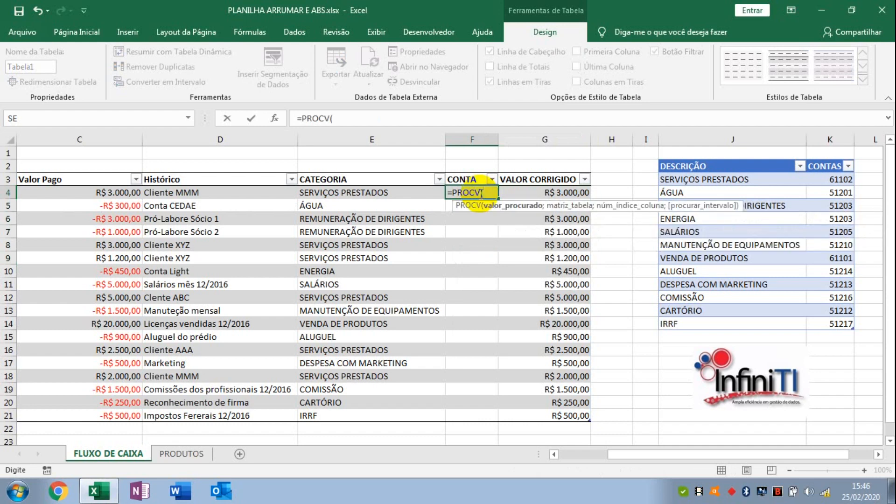
{"action": "left_click", "coordinate": [354, 196]}
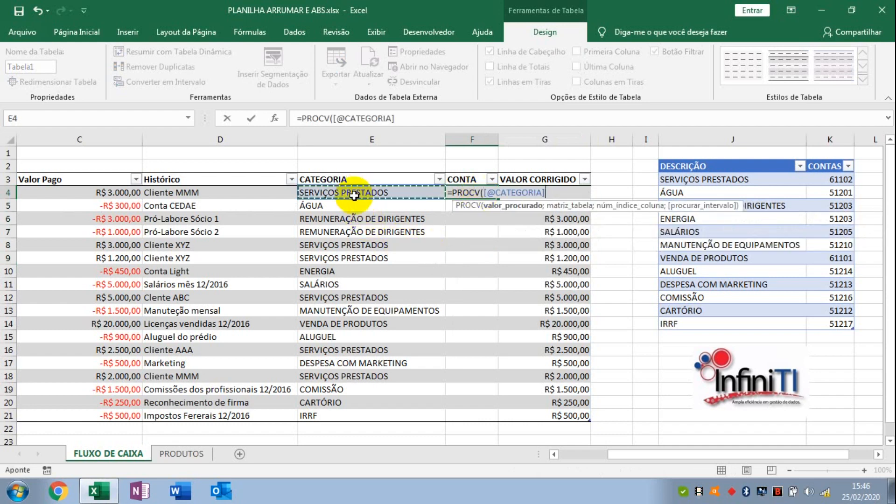
{"action": "type", "text": ";"}
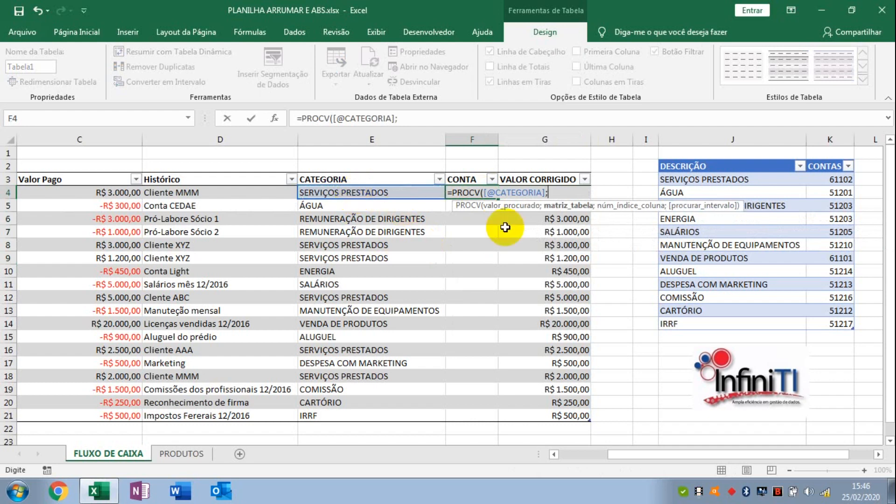
Complete the PROCV formula with the DESCRIÇÃO/CONTAS table (Tabela4) as the lookup range, column index 2 and exact match FALSO.
{"action": "left_click_drag", "start_coordinate": [679, 178], "coordinate": [823, 326]}
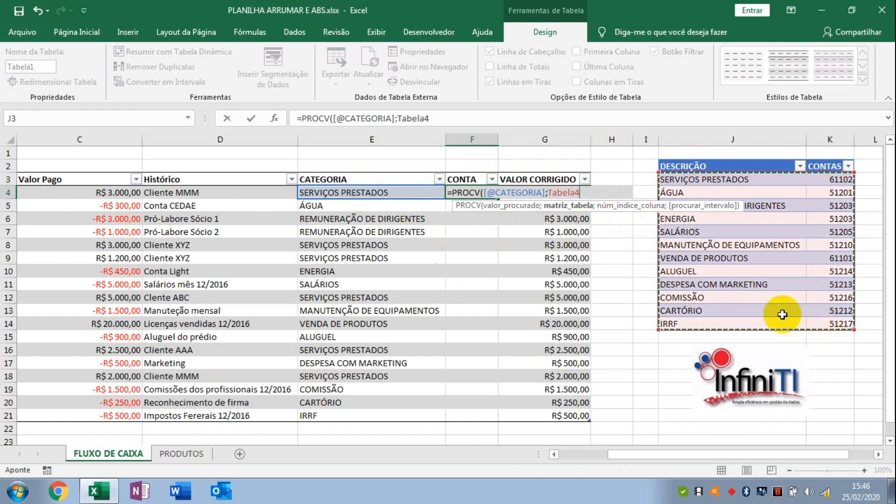
{"action": "type", "text": ";"}
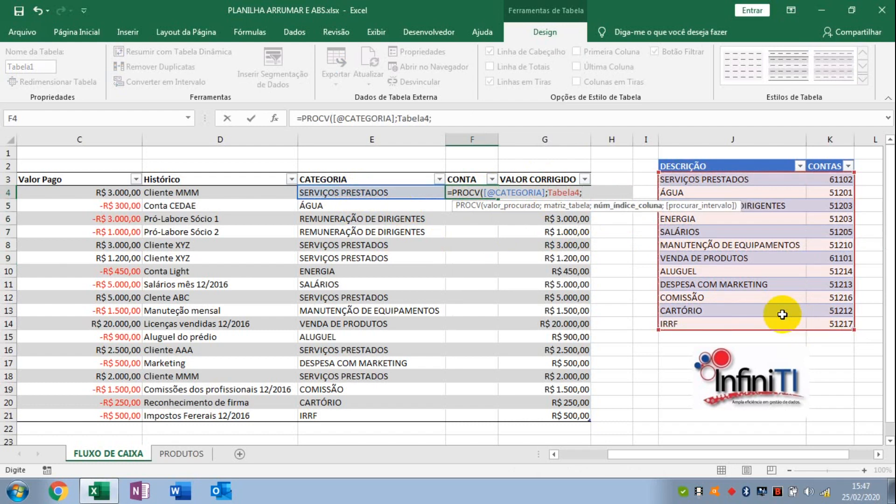
{"action": "type", "text": "2;"}
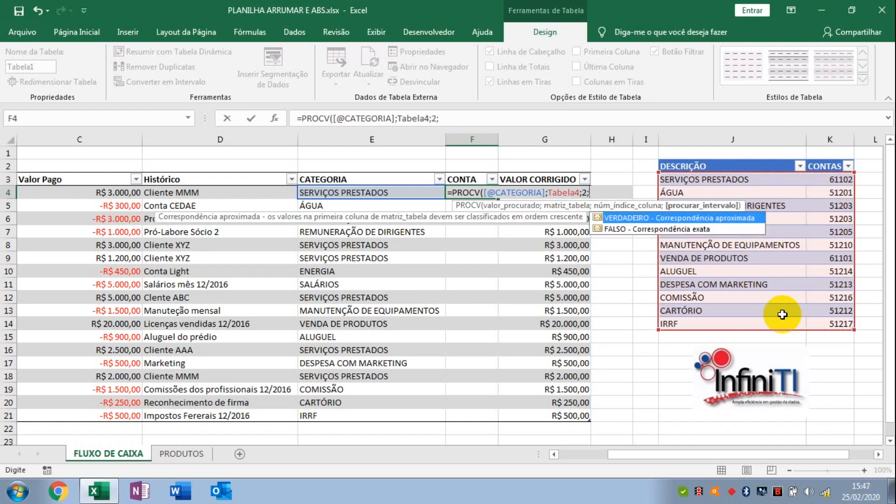
{"action": "key", "text": "Down"}
{"action": "key", "text": "Tab"}
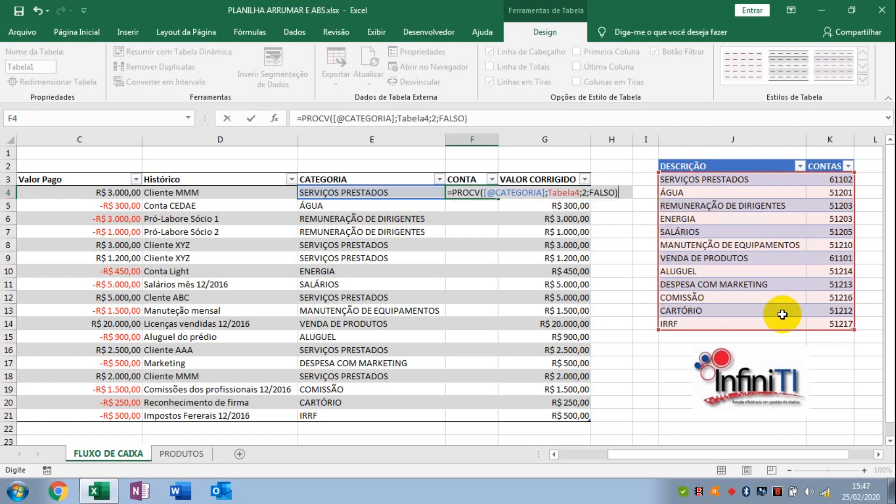
{"action": "key", "text": "Return"}
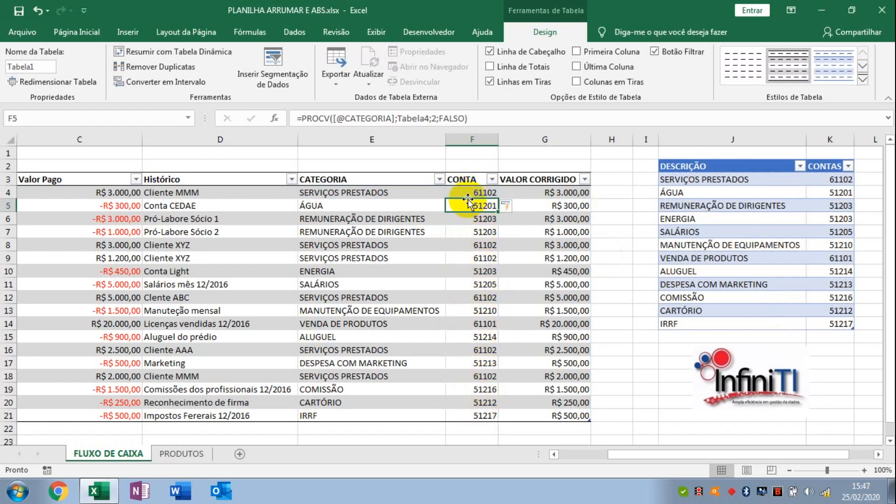
Re-enter the ÁGUA category in cell E5 with an extra space after the word and check row 5's CONTA formula.
{"action": "left_click", "coordinate": [316, 206]}
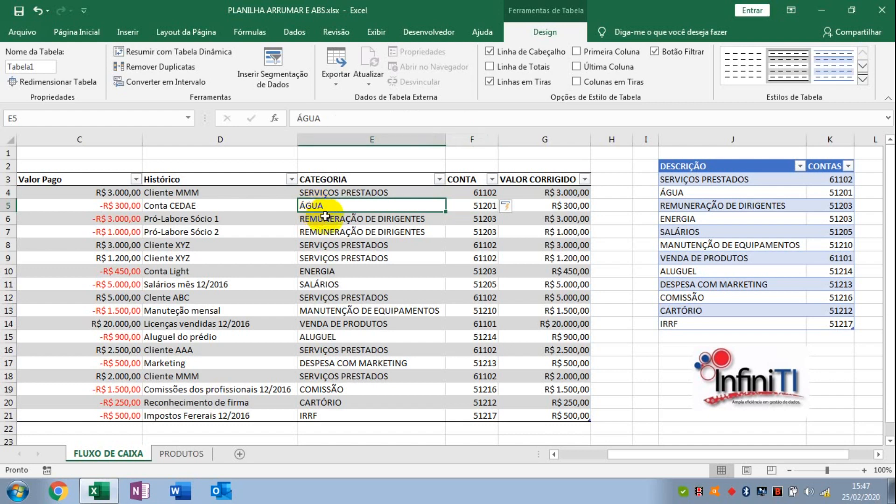
{"action": "double_click", "coordinate": [322, 118]}
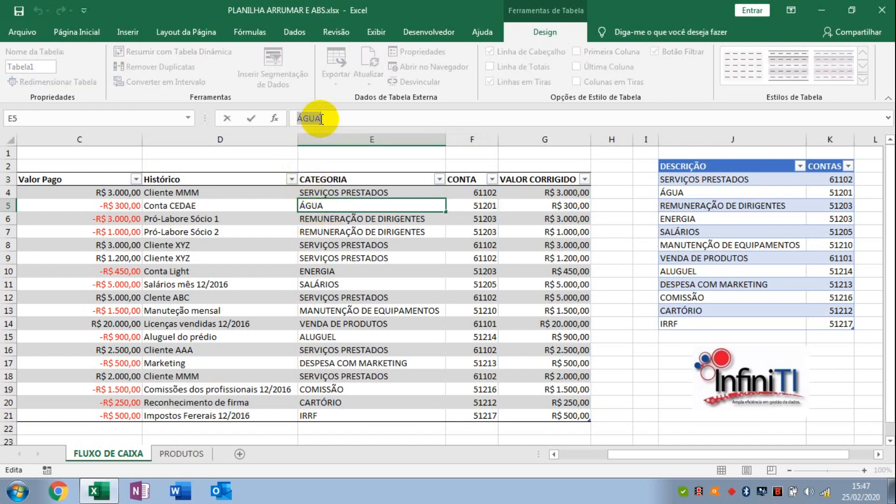
{"action": "type", "text": "ÁGUA"}
{"action": "key", "text": "Return"}
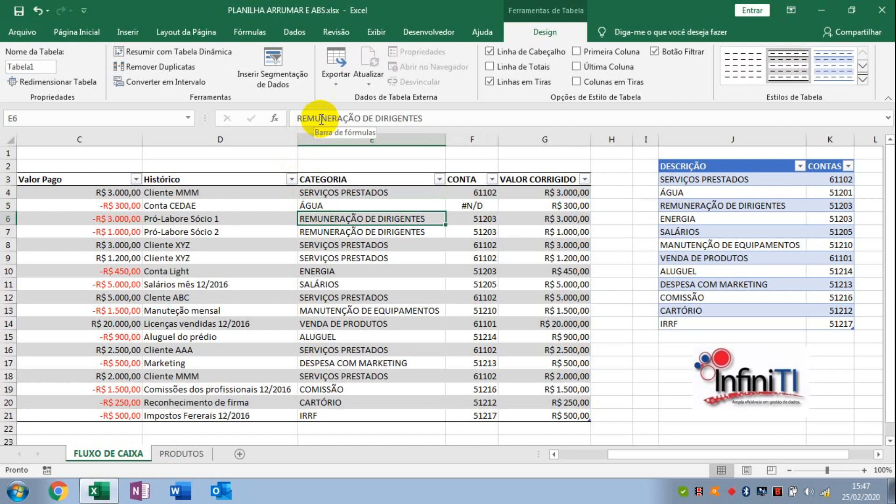
{"action": "left_click", "coordinate": [480, 208]}
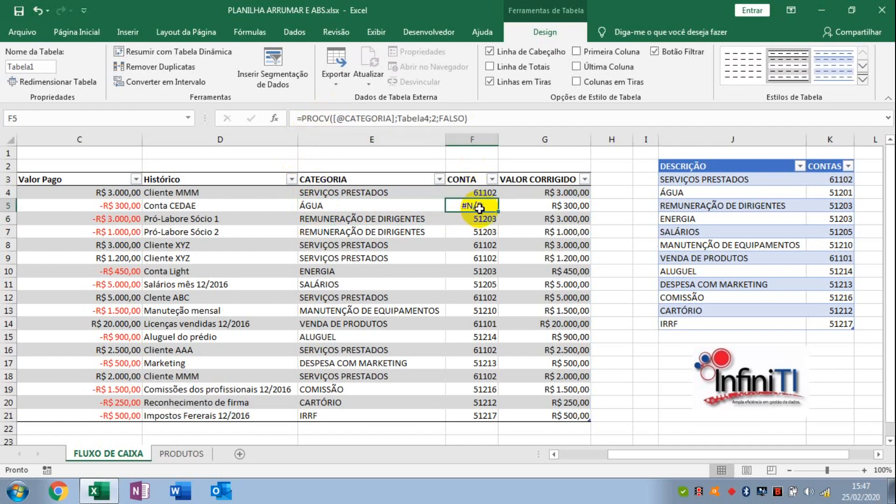
{"action": "left_click", "coordinate": [319, 207]}
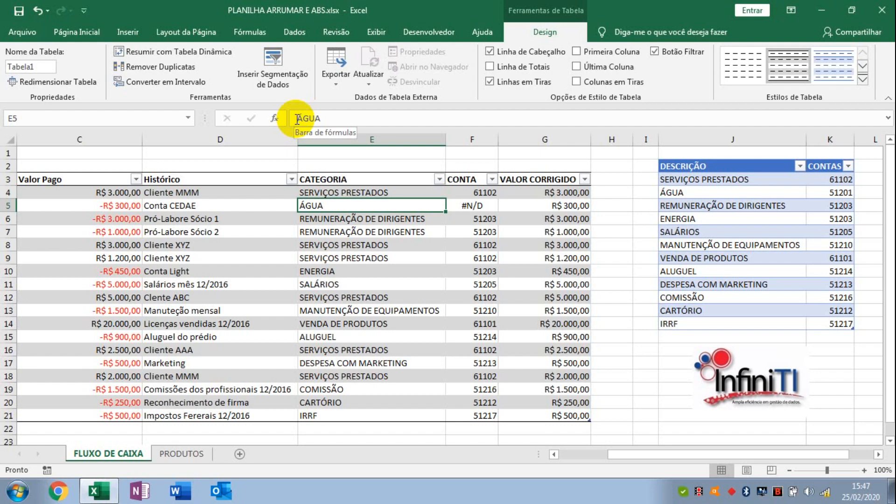
Insert an extra space before the word SALÁRIOS in cell E11 of the CATEGORIA column.
{"action": "left_click", "coordinate": [325, 286]}
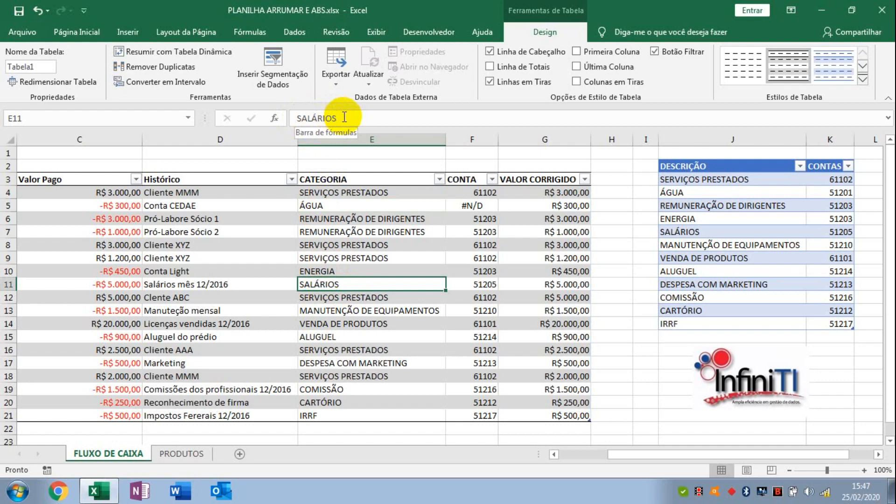
{"action": "left_click", "coordinate": [298, 118]}
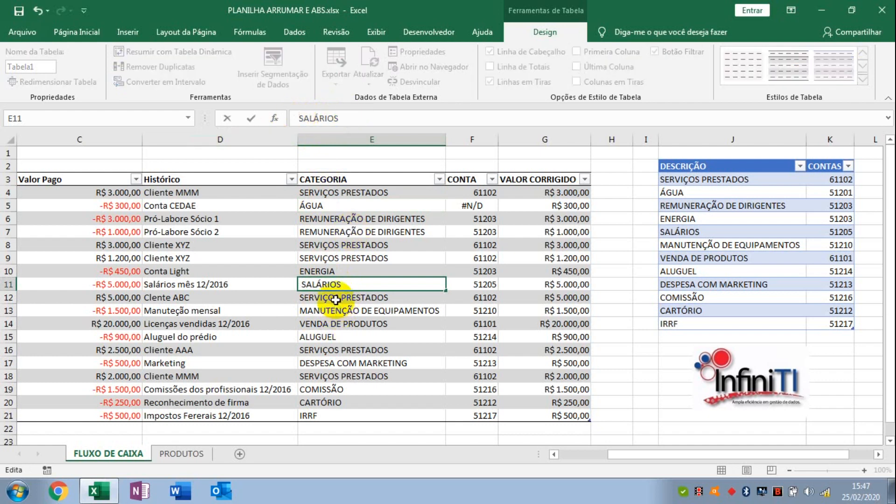
{"action": "key", "text": "Return"}
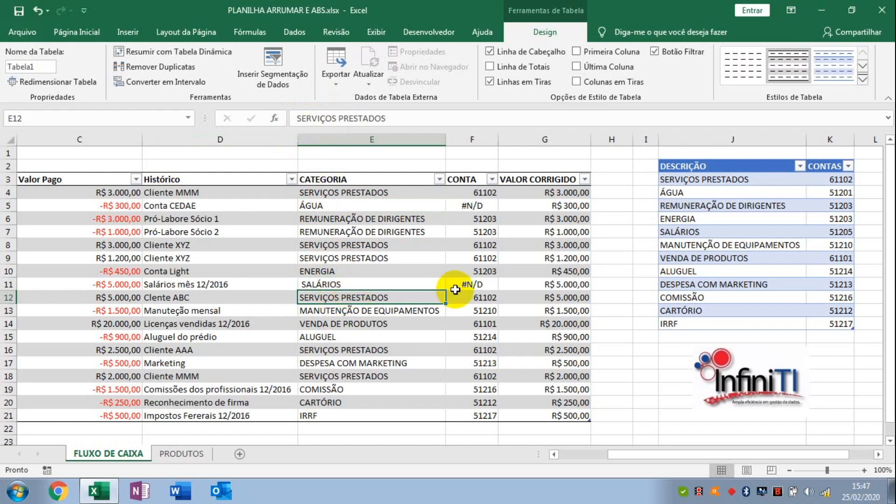
Inspect the ÁGUA text in cell E5 for stray spaces before and after the word.
{"action": "left_click", "coordinate": [329, 206]}
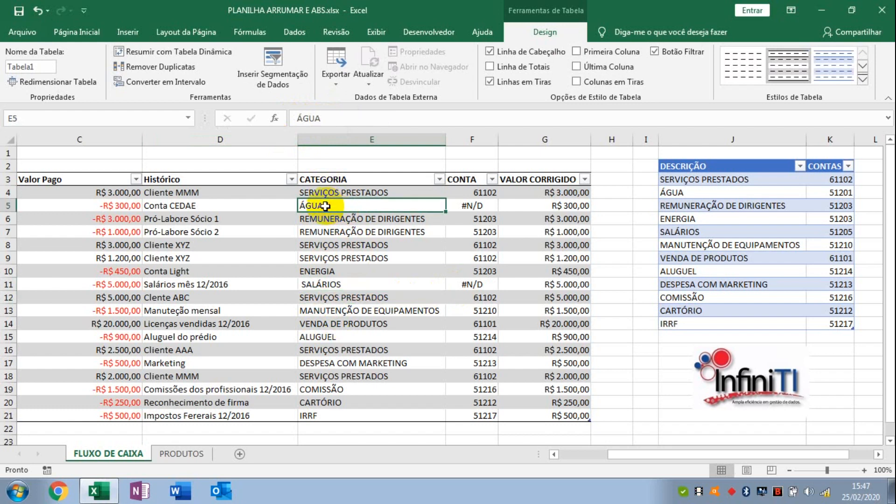
{"action": "left_click", "coordinate": [298, 118]}
{"action": "left_click_drag", "start_coordinate": [329, 118], "coordinate": [275, 118]}
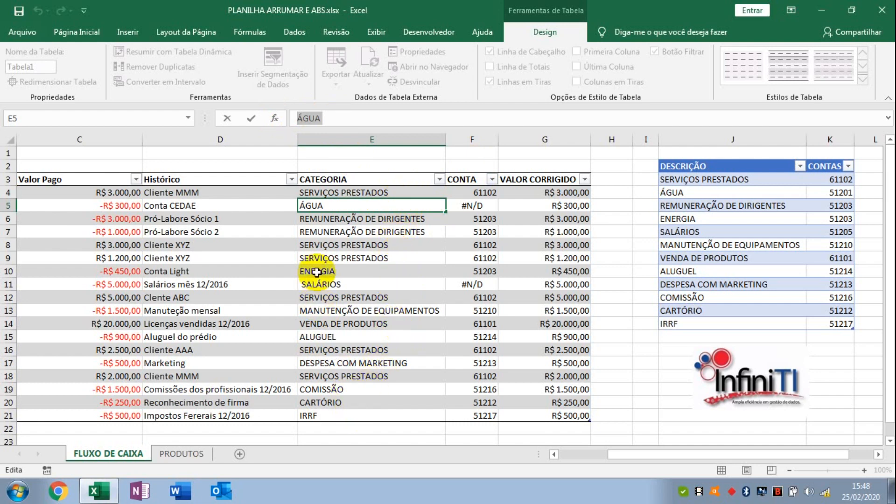
Add an ARRUMAR column to the cash-flow table with its header in H3, and fit the column width to the header.
{"action": "left_click", "coordinate": [609, 179]}
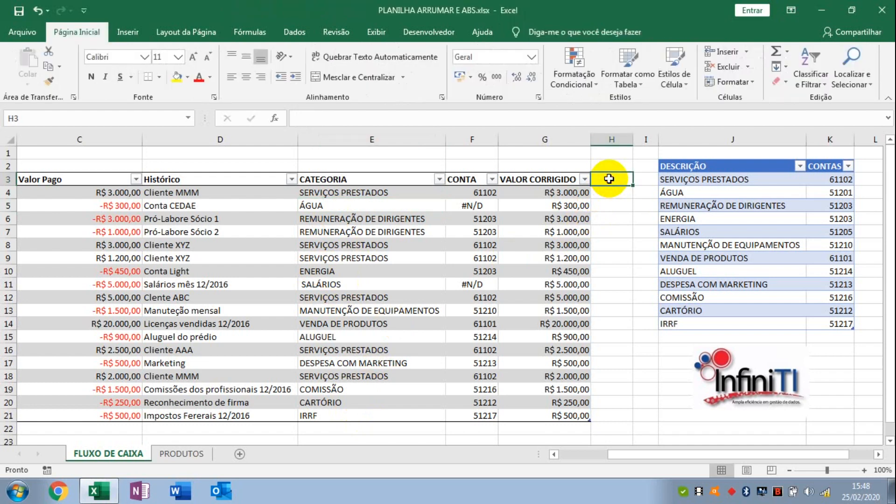
{"action": "type", "text": "Valor"}
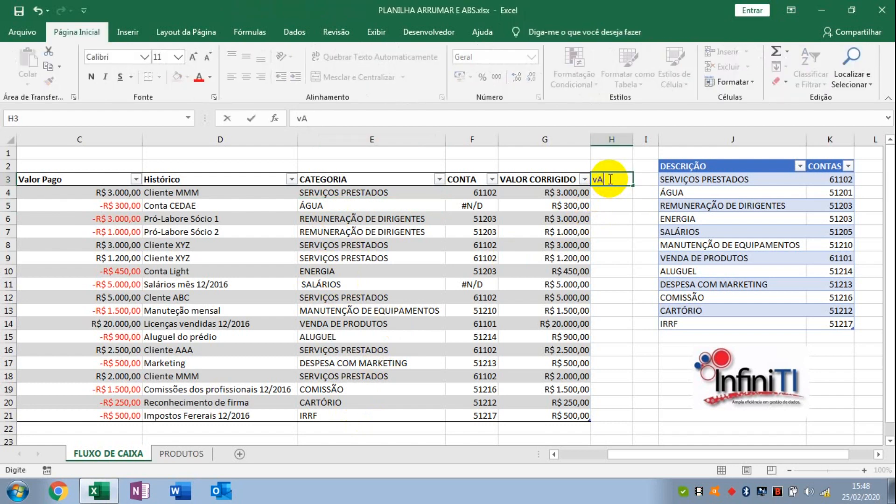
{"action": "key", "text": "BackSpace"}
{"action": "key", "text": "BackSpace"}
{"action": "key", "text": "BackSpace"}
{"action": "key", "text": "BackSpace"}
{"action": "type", "text": "ar"}
{"action": "key", "text": "BackSpace"}
{"action": "key", "text": "BackSpace"}
{"action": "type", "text": "ARRUMAR"}
{"action": "key", "text": "Return"}
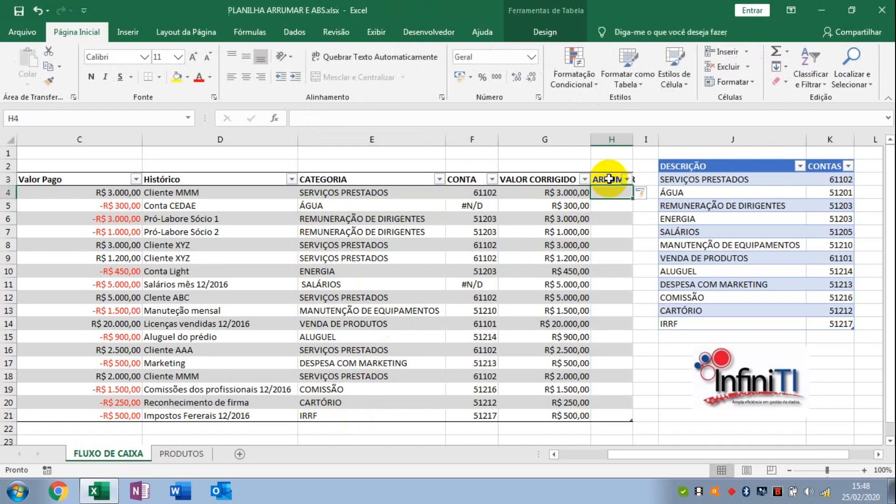
{"action": "double_click", "coordinate": [634, 136]}
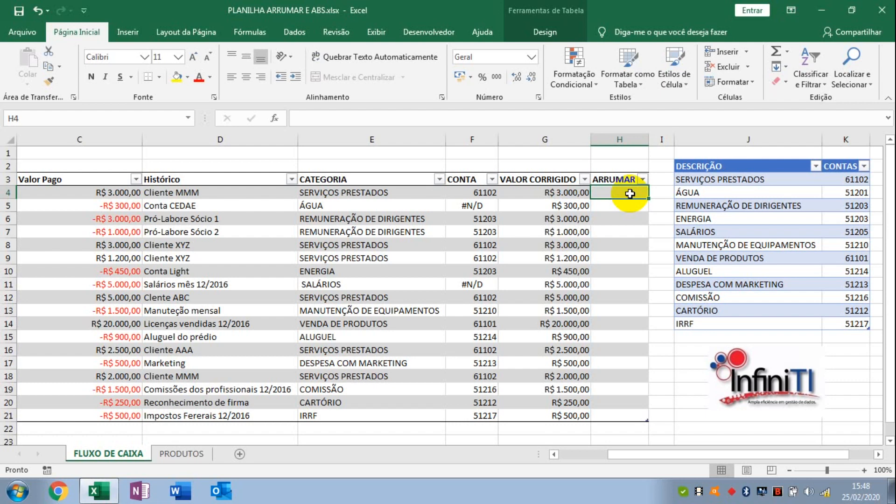
{"action": "type", "text": "=ARRU"}
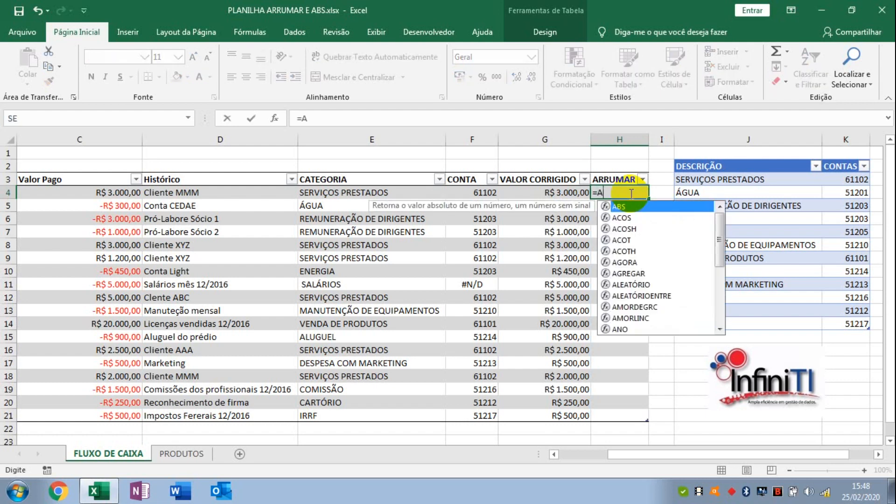
{"action": "key", "text": "Tab"}
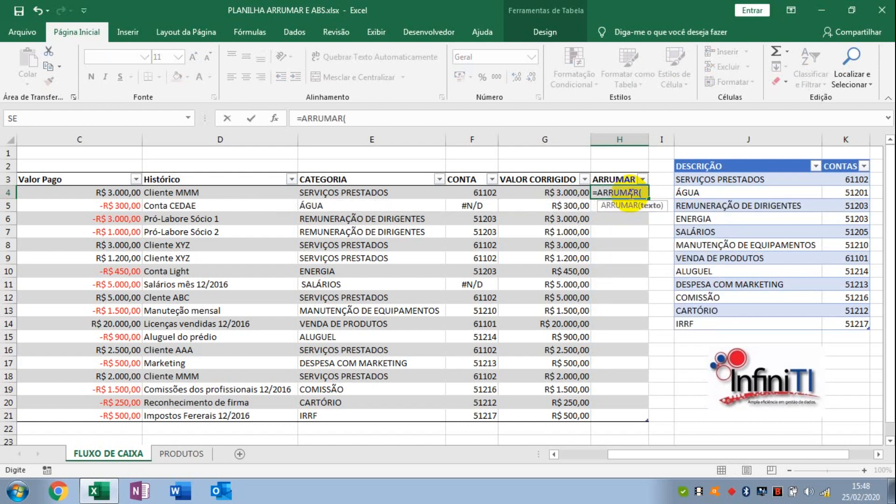
{"action": "left_click", "coordinate": [317, 194]}
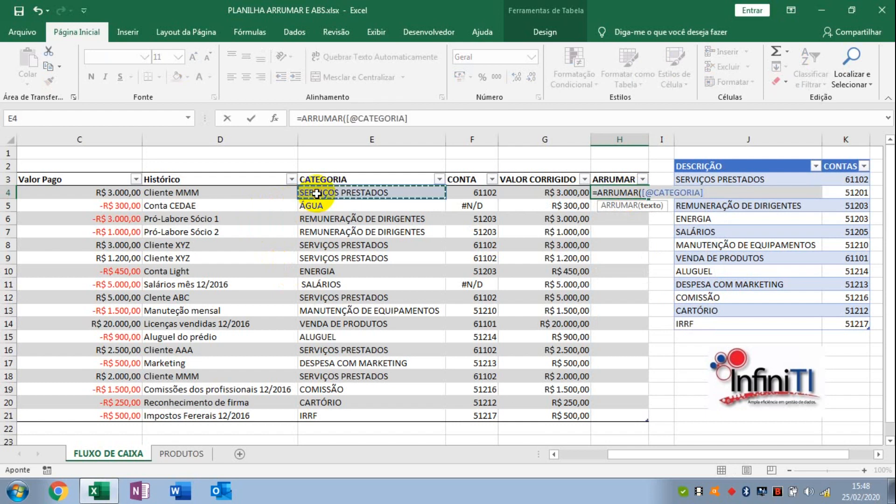
{"action": "type", "text": ")"}
{"action": "key", "text": "Return"}
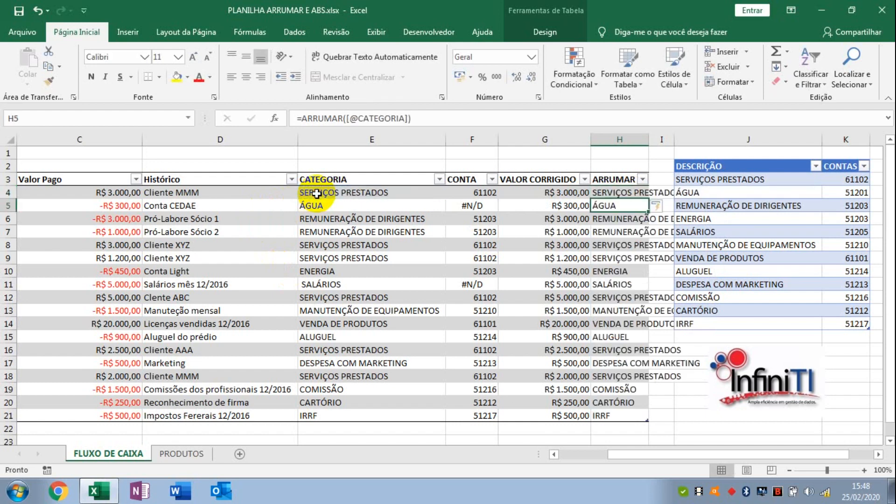
{"action": "left_click_drag", "start_coordinate": [650, 141], "coordinate": [650, 141]}
{"action": "double_click", "coordinate": [650, 142]}
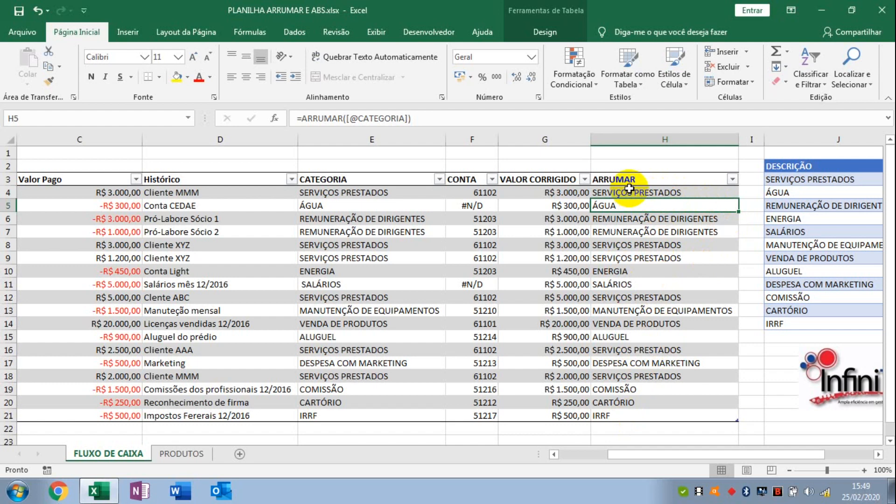
Clear the existing formulas from the CONTA column, cells F4 to F21.
{"action": "left_click", "coordinate": [473, 193]}
{"action": "left_click_drag", "start_coordinate": [468, 118], "coordinate": [298, 118]}
{"action": "type", "text": "="}
{"action": "left_click", "coordinate": [516, 233]}
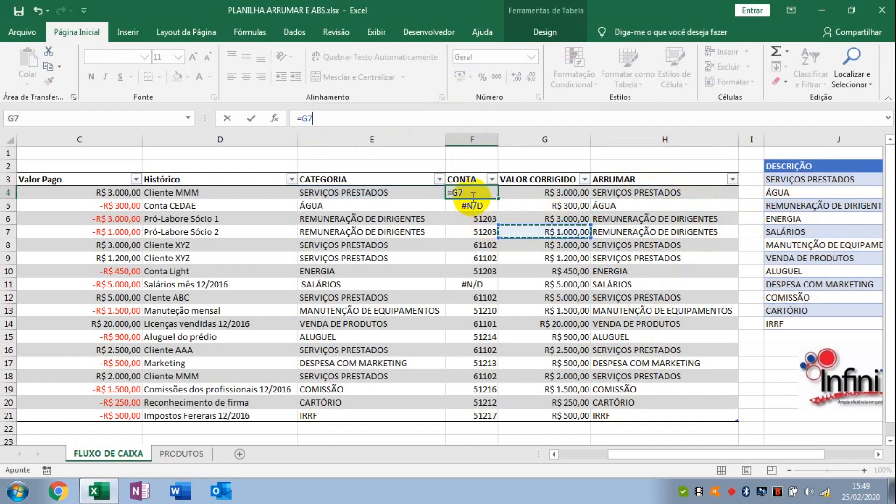
{"action": "key", "text": "BackSpace"}
{"action": "key", "text": "BackSpace"}
{"action": "key", "text": "BackSpace"}
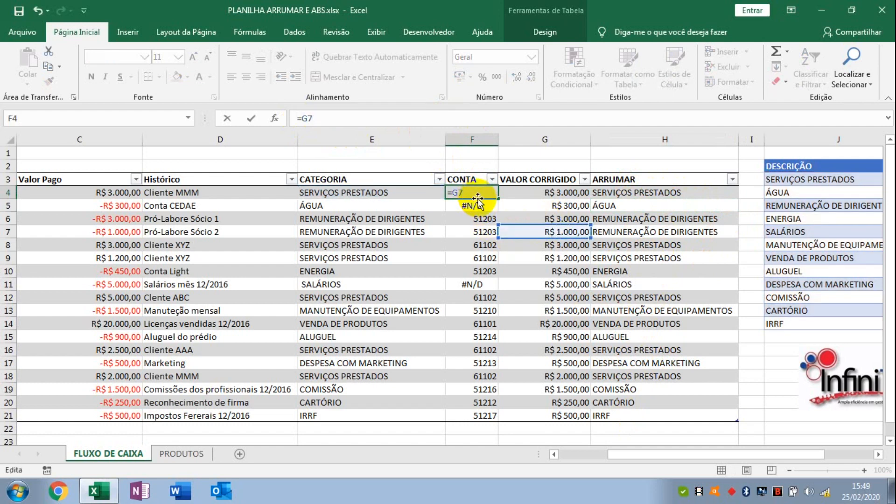
{"action": "key", "text": "Return"}
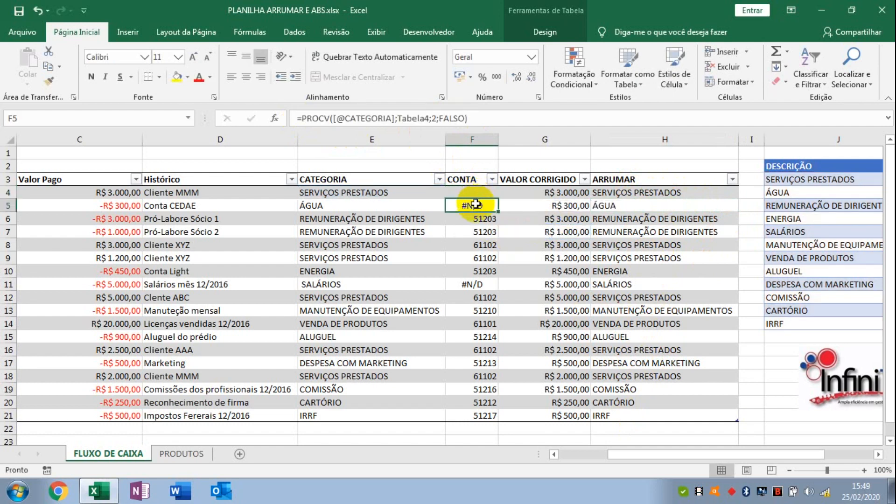
{"action": "left_click_drag", "start_coordinate": [475, 204], "coordinate": [494, 415]}
{"action": "key", "text": "Delete"}
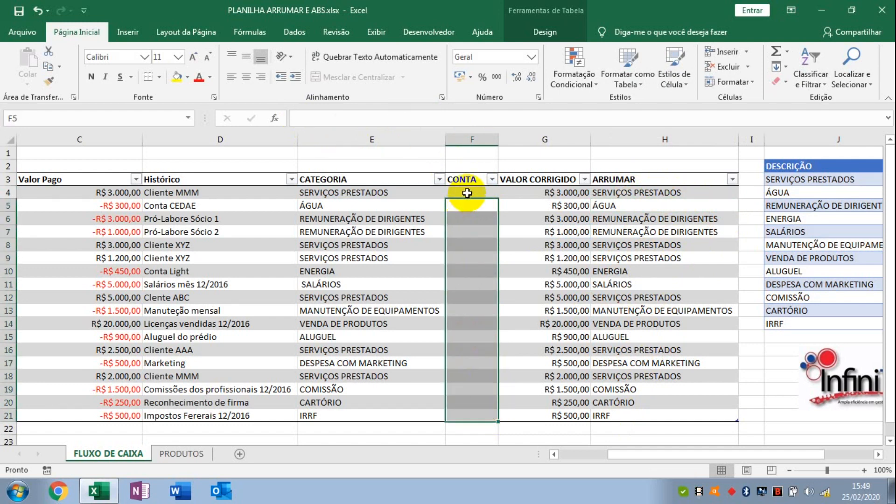
{"action": "left_click", "coordinate": [467, 193]}
{"action": "type", "text": "="}
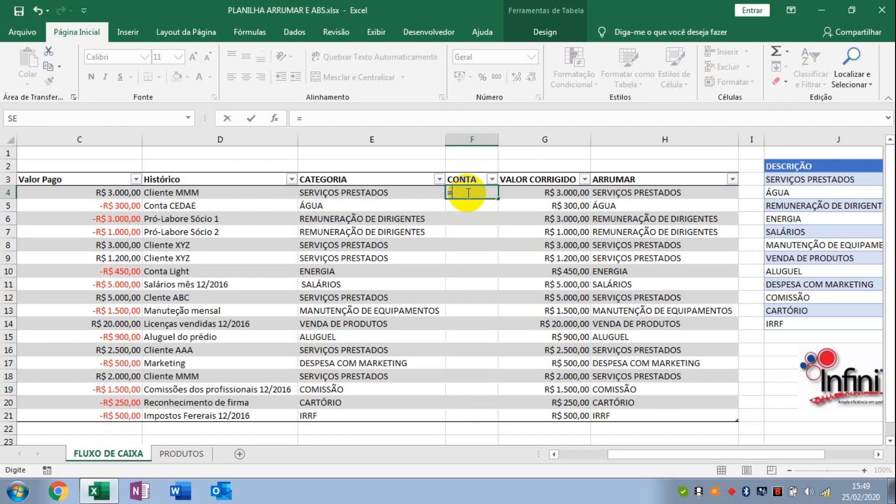
{"action": "type", "text": "PROCV"}
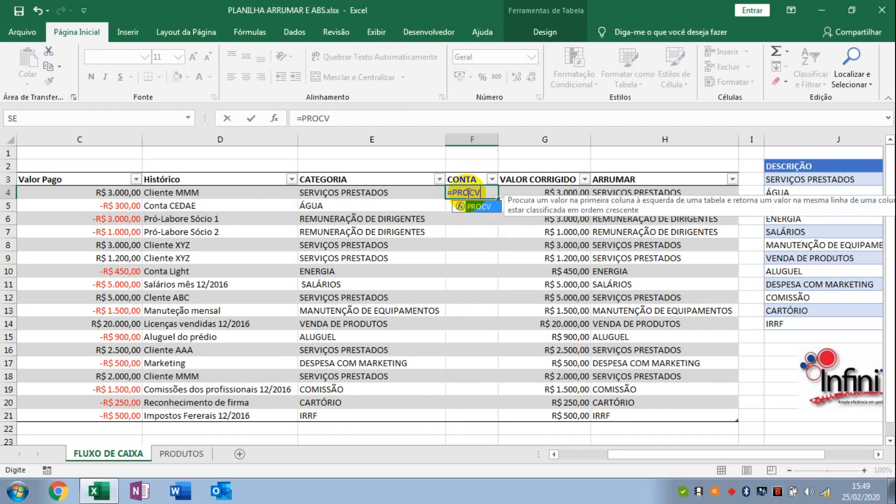
{"action": "type", "text": "("}
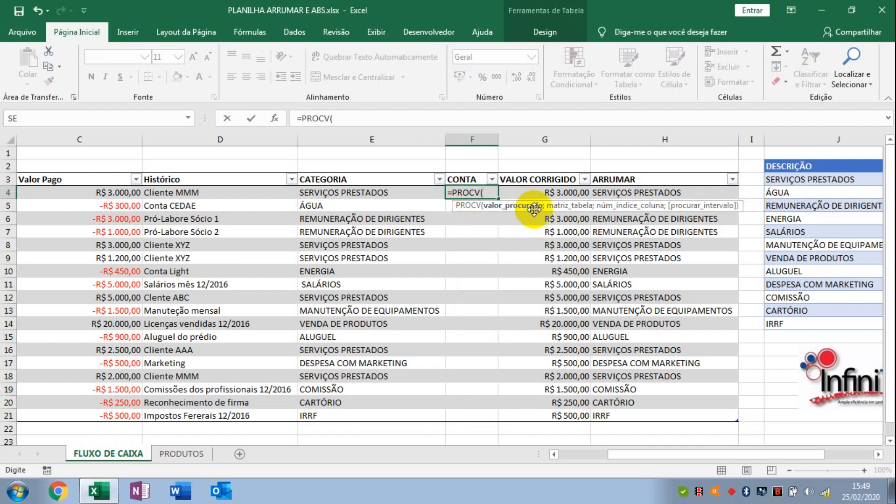
{"action": "left_click", "coordinate": [619, 193]}
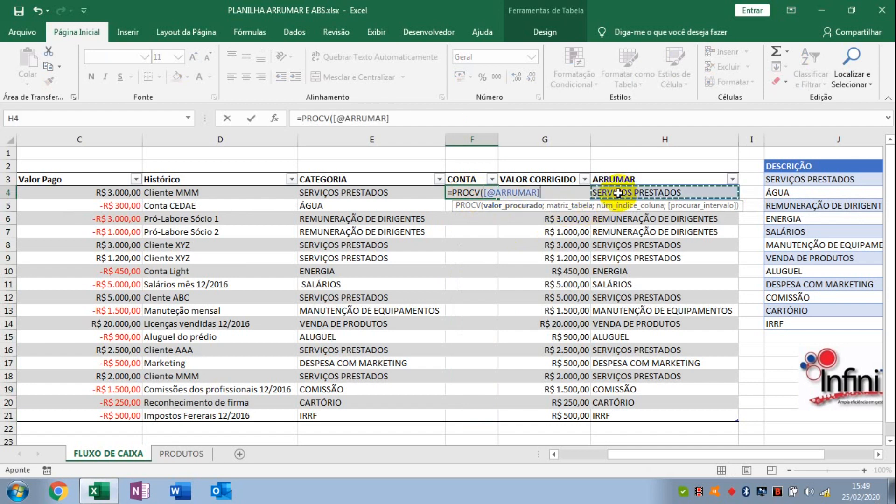
{"action": "type", "text": ";"}
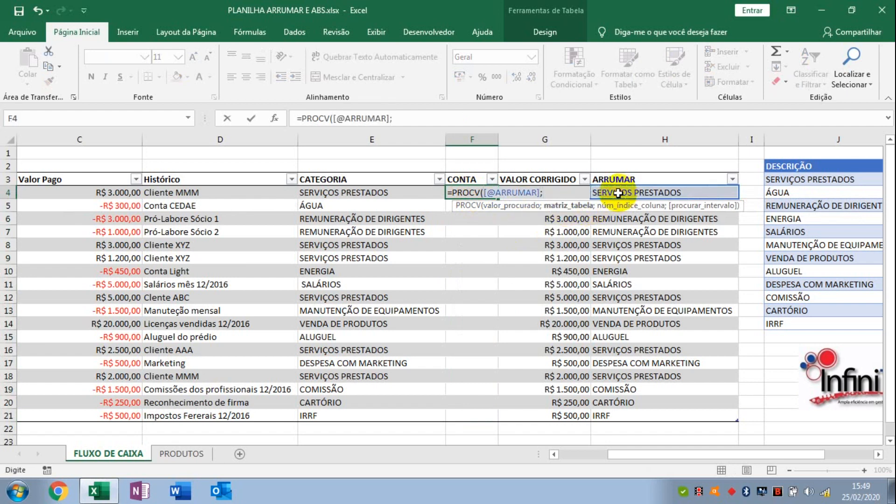
Finish the PROCV formula in F4 with Tabela4 as the lookup table, column index 2 and exact match FALSO.
{"action": "left_click_drag", "start_coordinate": [808, 179], "coordinate": [814, 320]}
{"action": "type", "text": ";"}
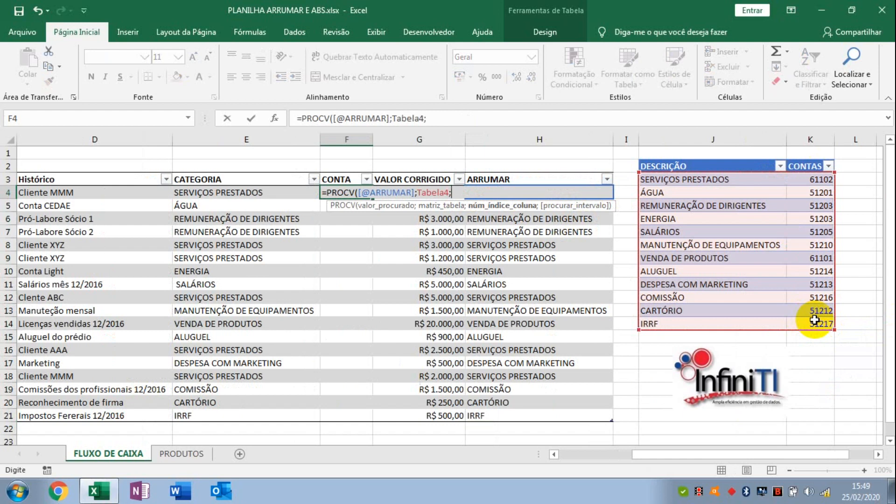
{"action": "type", "text": "2;"}
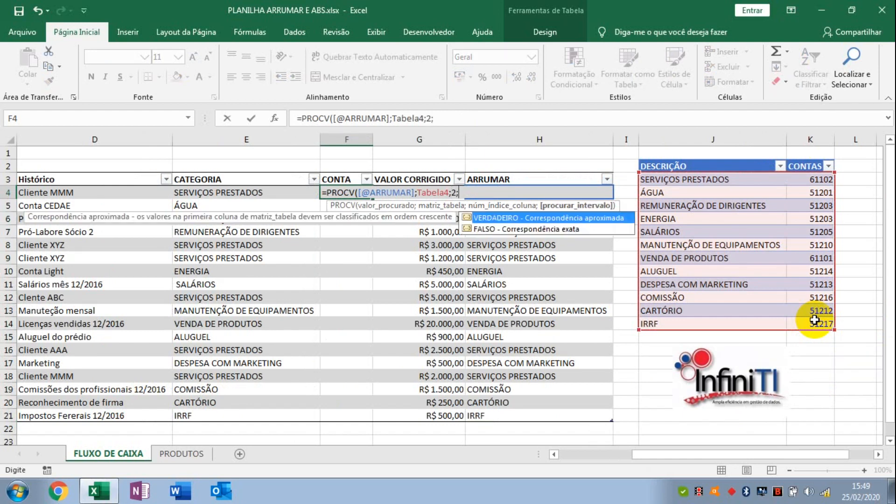
{"action": "key", "text": "Down"}
{"action": "key", "text": "Tab"}
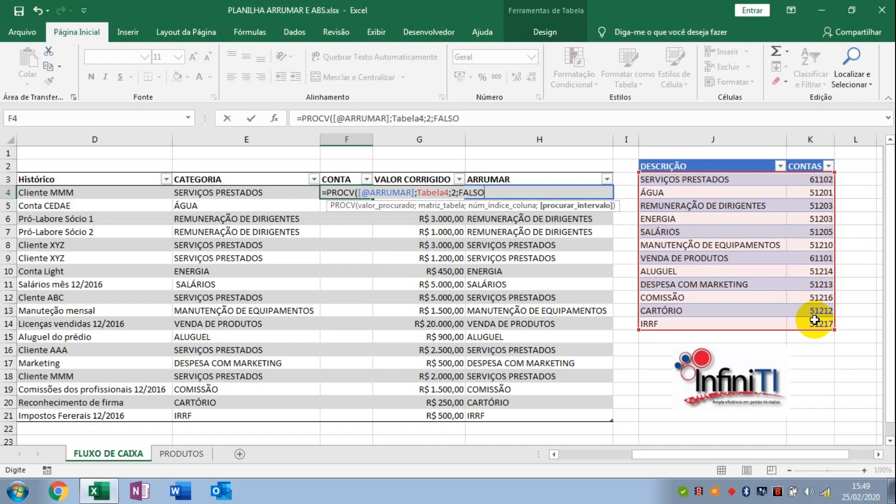
{"action": "type", "text": ")"}
{"action": "key", "text": "Return"}
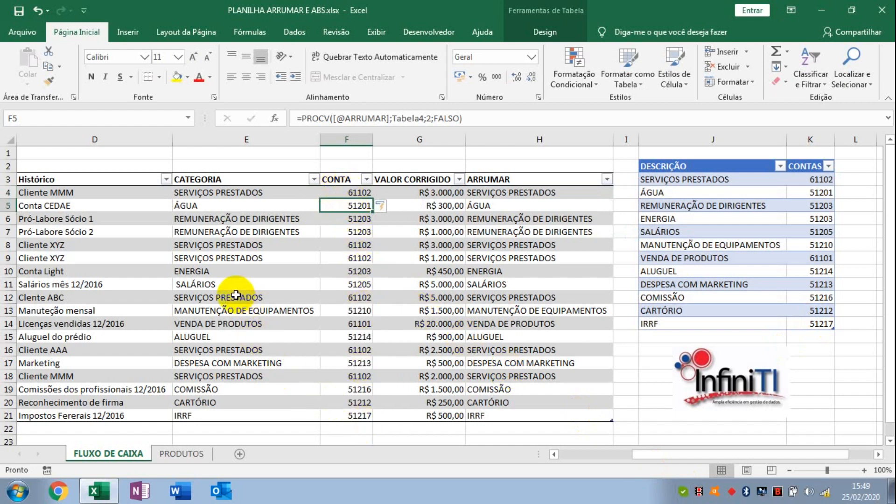
Compare the SALÁRIOS text in CATEGORIA cell E11 with its ARRUMAR version in H11, checking for the leading space.
{"action": "left_click", "coordinate": [194, 286]}
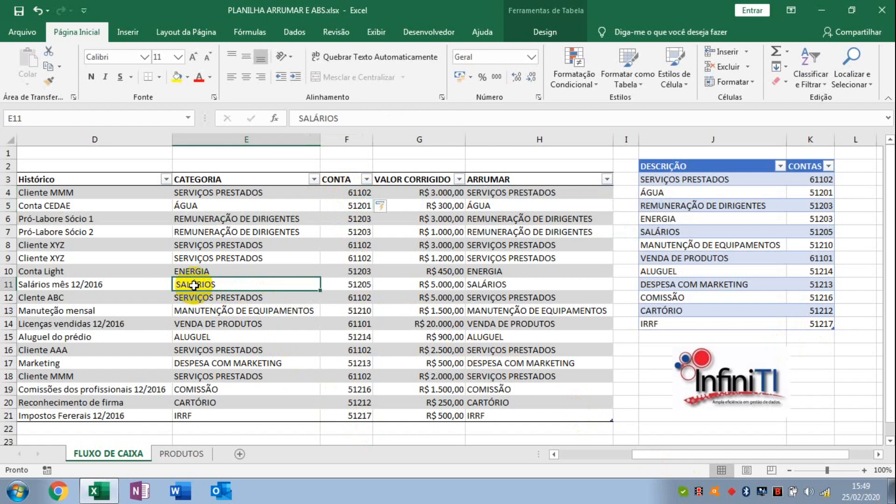
{"action": "left_click", "coordinate": [482, 283]}
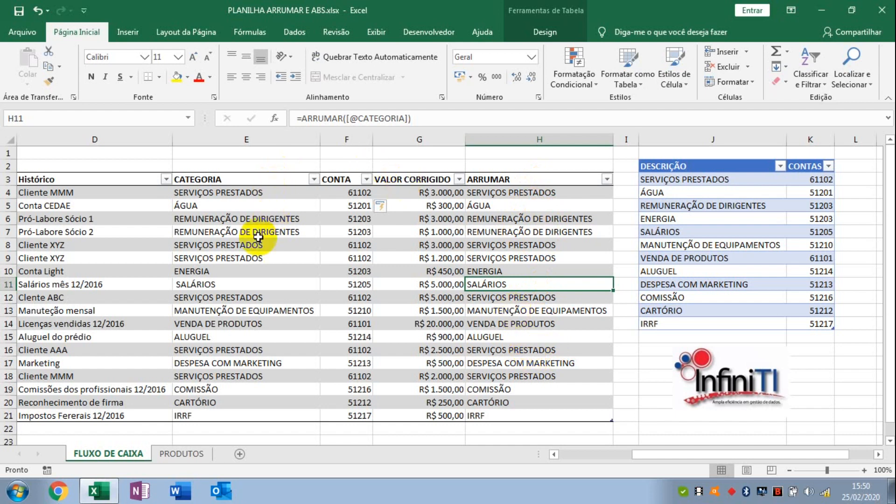
{"action": "left_click", "coordinate": [189, 288]}
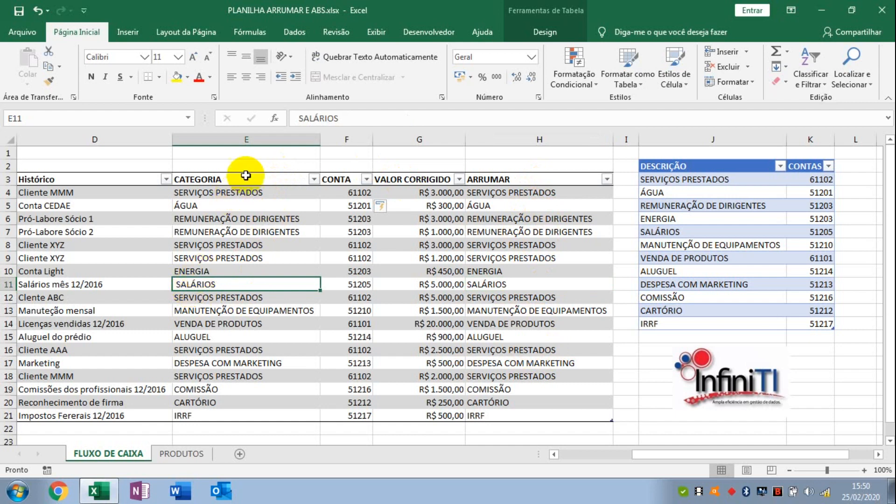
{"action": "left_click", "coordinate": [297, 119]}
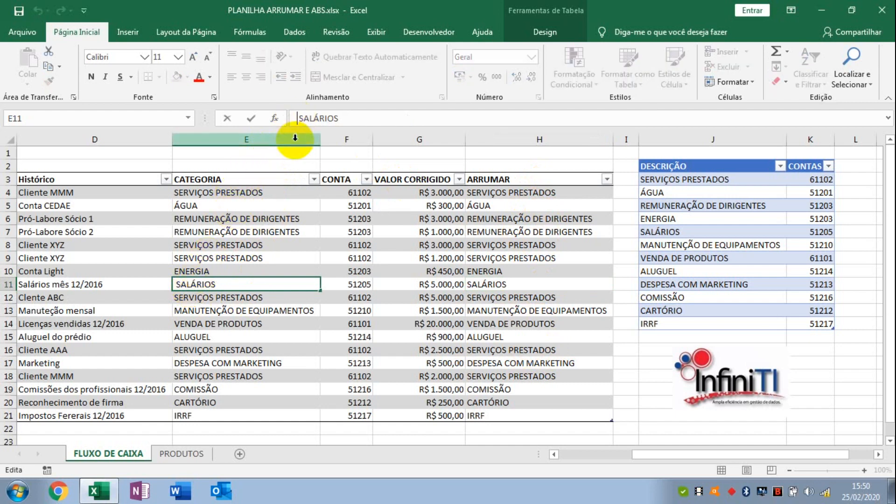
{"action": "left_click", "coordinate": [230, 310]}
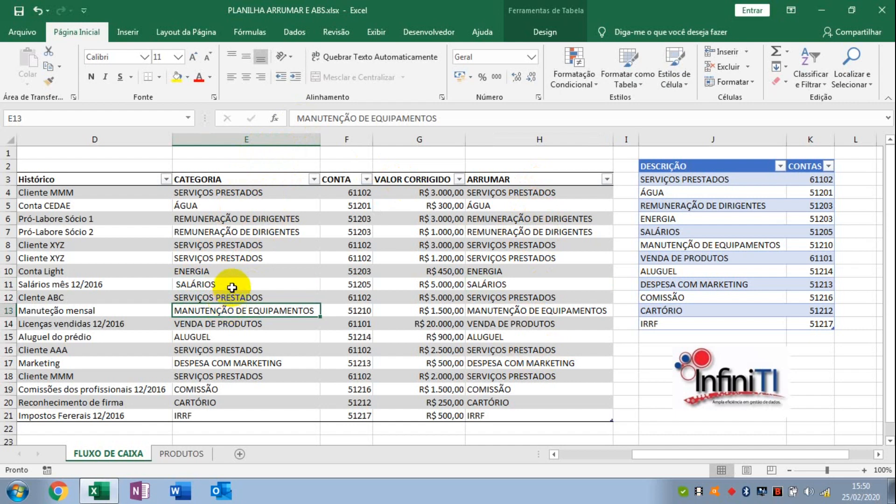
{"action": "left_click", "coordinate": [232, 288]}
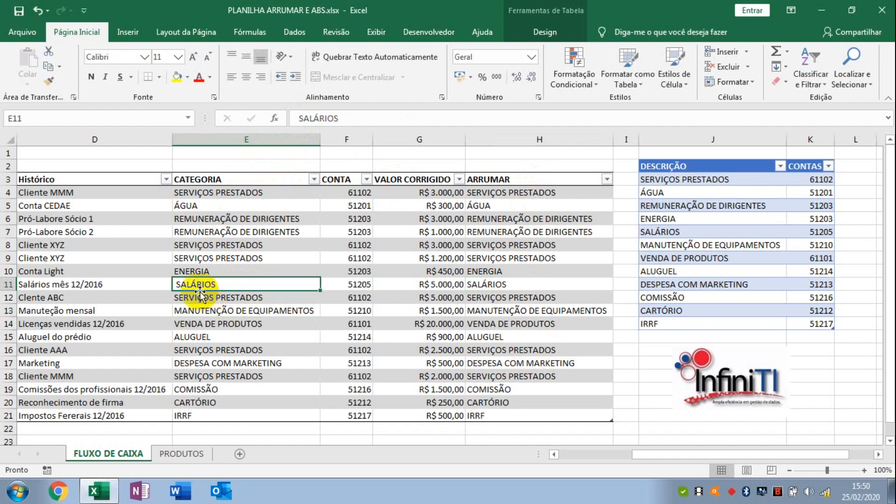
{"action": "left_click", "coordinate": [298, 119]}
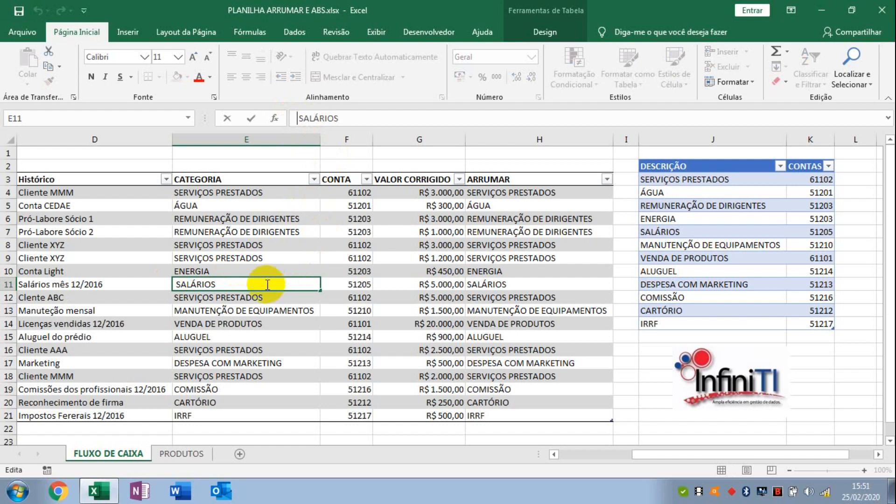
{"action": "left_click", "coordinate": [214, 310]}
{"action": "left_click", "coordinate": [213, 284]}
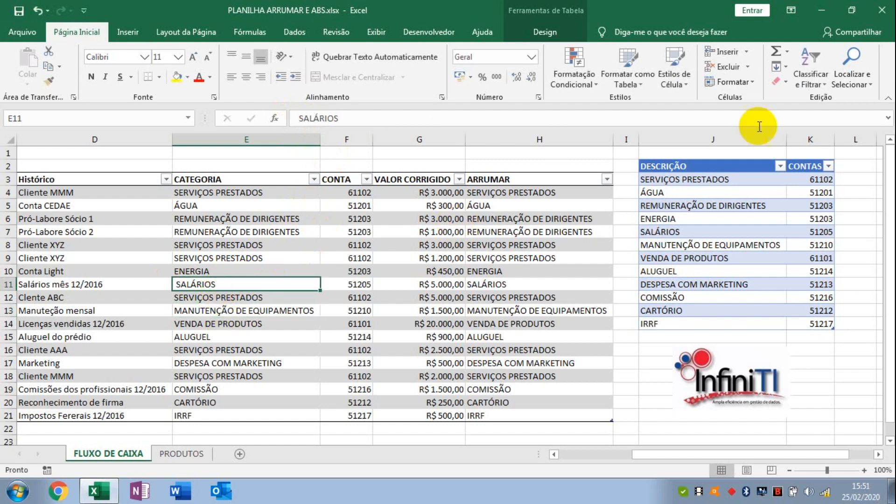
Remove the leading space from SALÁRIOS in CATEGORIA cell E11 with find and replace, substituting a space with nothing.
{"action": "left_click", "coordinate": [864, 88]}
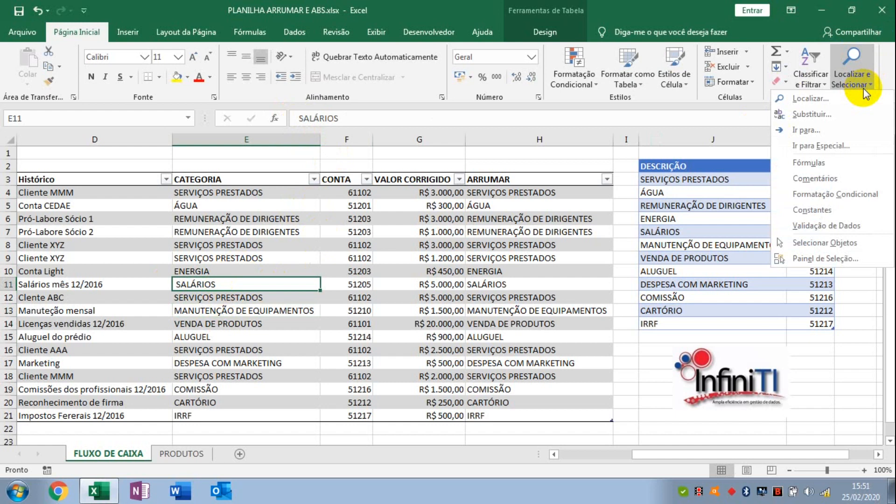
{"action": "left_click", "coordinate": [814, 116]}
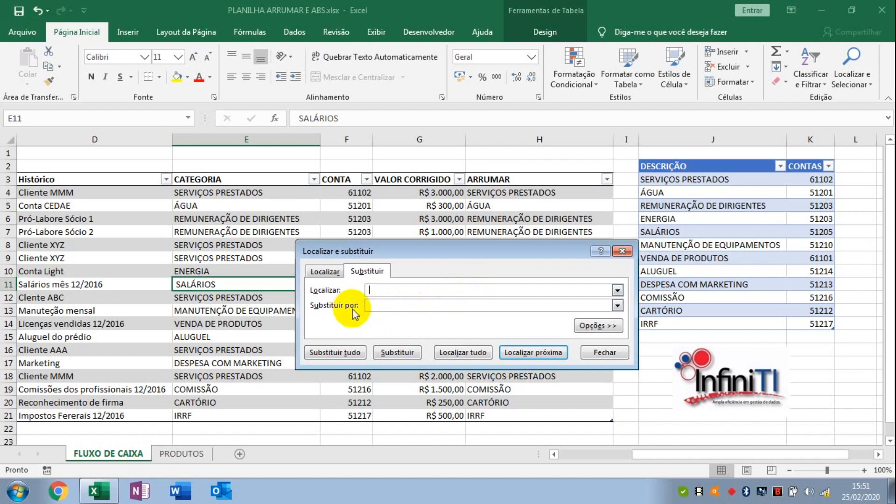
{"action": "left_click", "coordinate": [385, 358]}
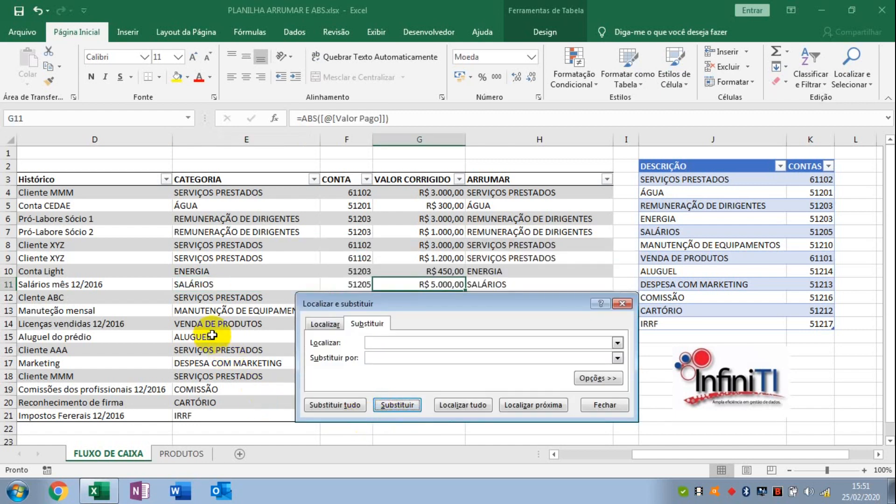
{"action": "left_click", "coordinate": [597, 405]}
{"action": "left_click", "coordinate": [187, 285]}
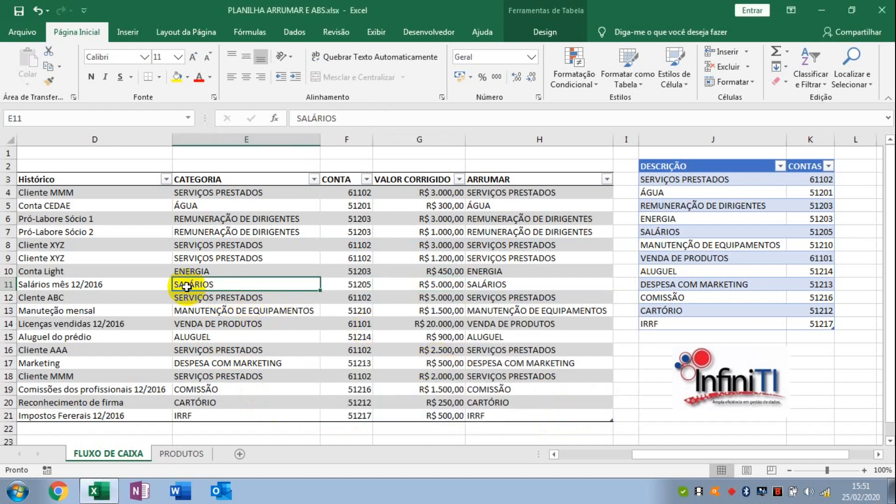
{"action": "left_click", "coordinate": [344, 283]}
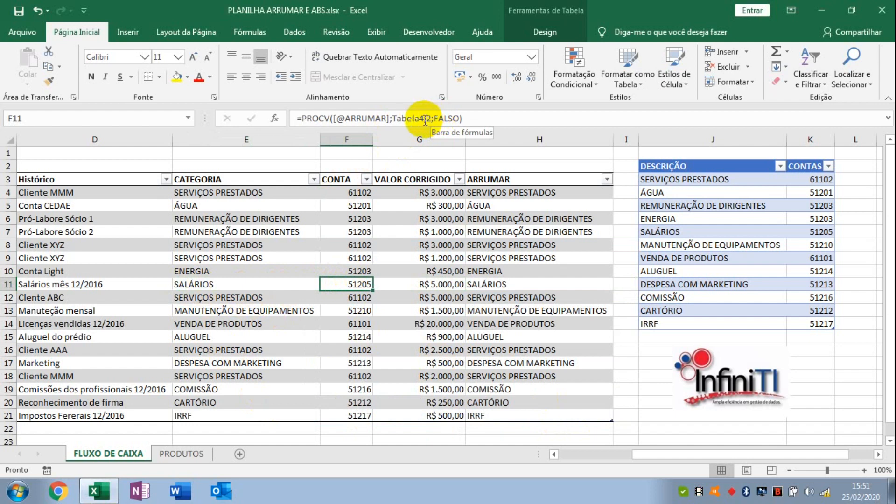
{"action": "left_click", "coordinate": [391, 119]}
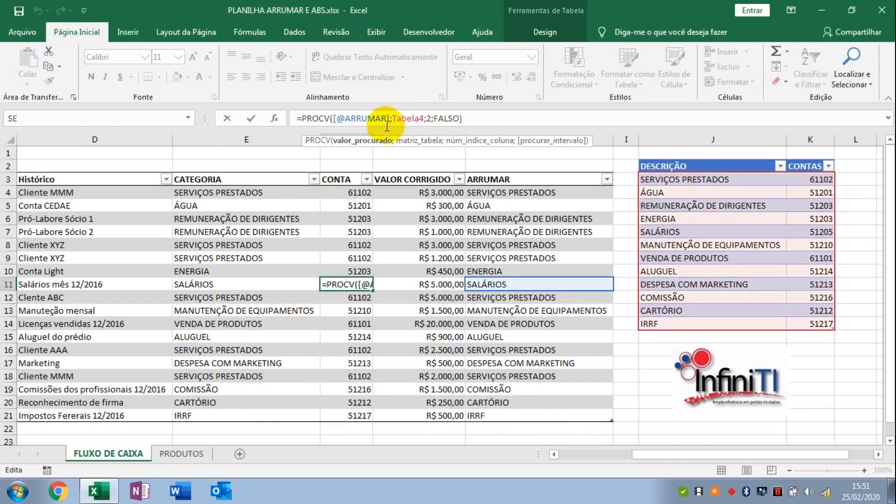
{"action": "key", "text": "BackSpace"}
{"action": "key", "text": "BackSpace"}
{"action": "key", "text": "BackSpace"}
{"action": "key", "text": "BackSpace"}
{"action": "key", "text": "BackSpace"}
{"action": "key", "text": "BackSpace"}
{"action": "key", "text": "BackSpace"}
{"action": "key", "text": "BackSpace"}
{"action": "key", "text": "BackSpace"}
{"action": "key", "text": "BackSpace"}
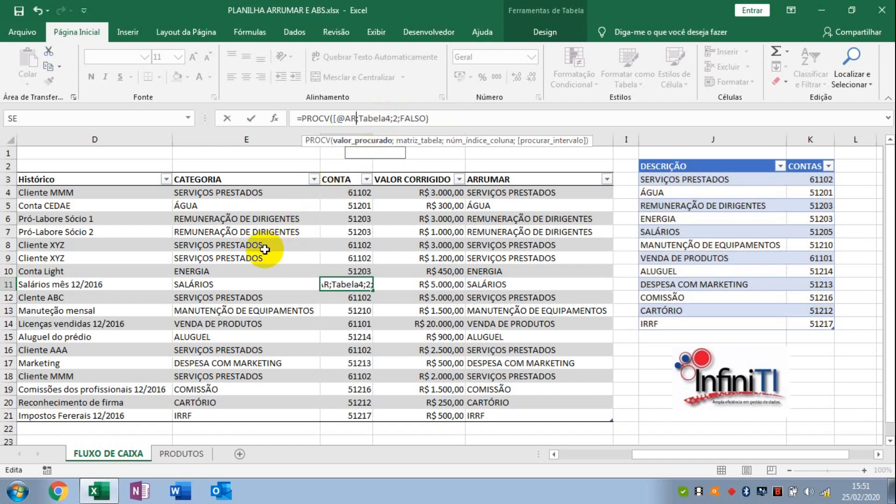
{"action": "left_click", "coordinate": [200, 285]}
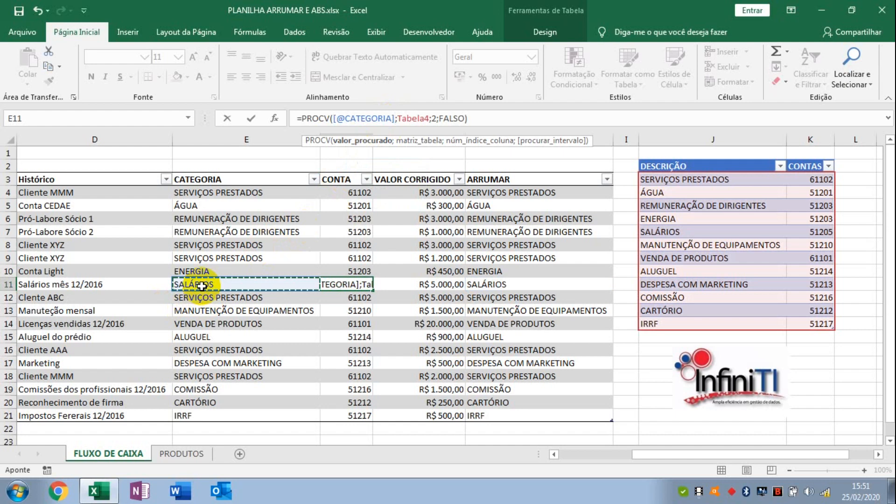
{"action": "key", "text": "Return"}
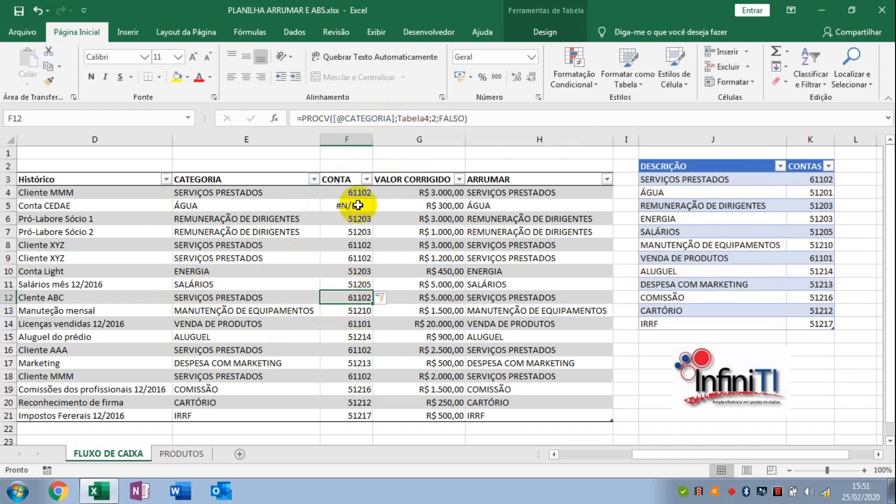
Remove the stray space from ÁGUA in CATEGORIA cell E5 with find and replace, leaving the replacement text empty.
{"action": "left_click", "coordinate": [199, 205]}
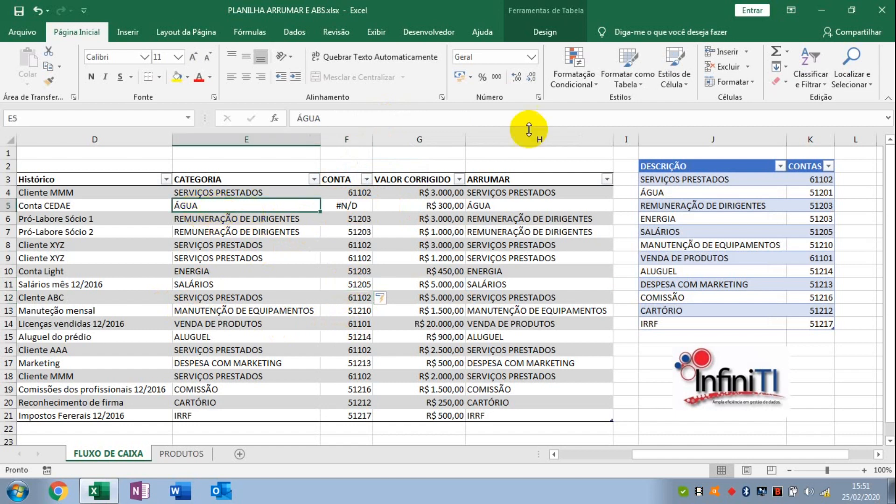
{"action": "left_click", "coordinate": [864, 82]}
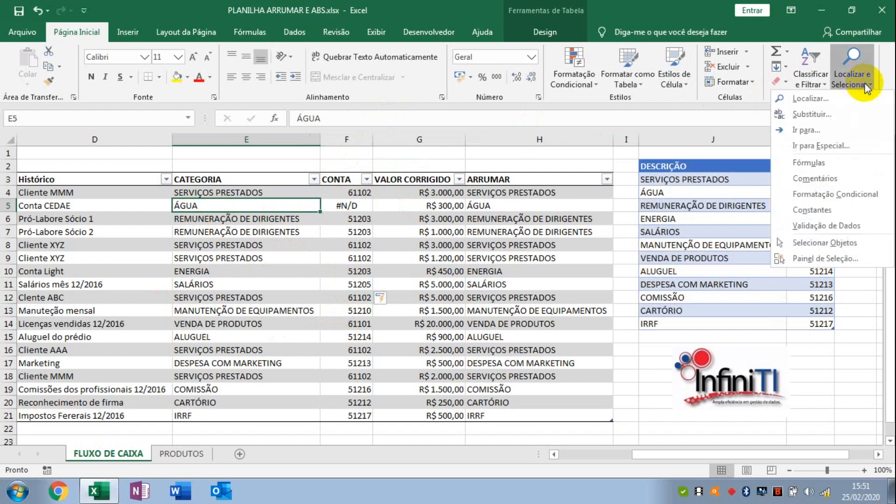
{"action": "left_click", "coordinate": [824, 121]}
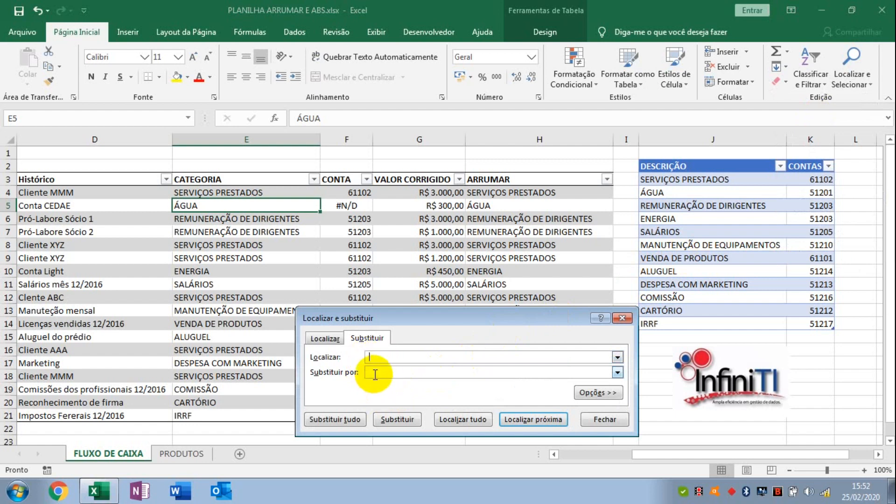
{"action": "left_click", "coordinate": [396, 419]}
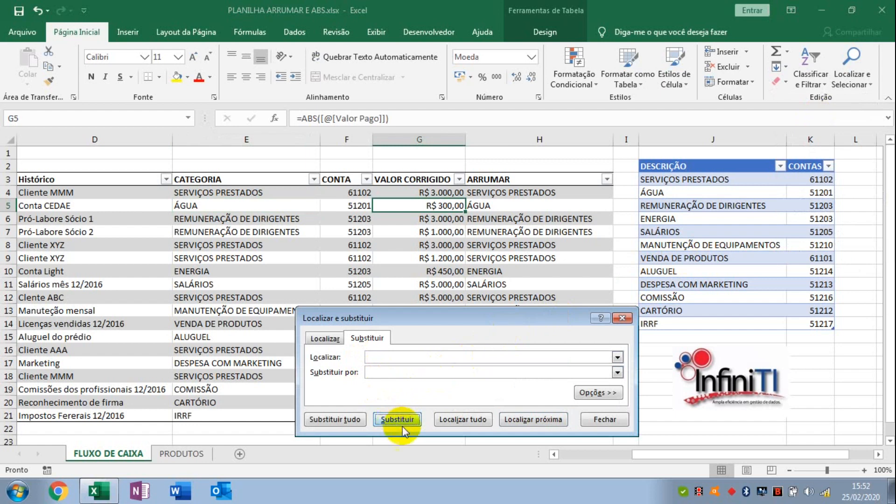
{"action": "left_click", "coordinate": [597, 420]}
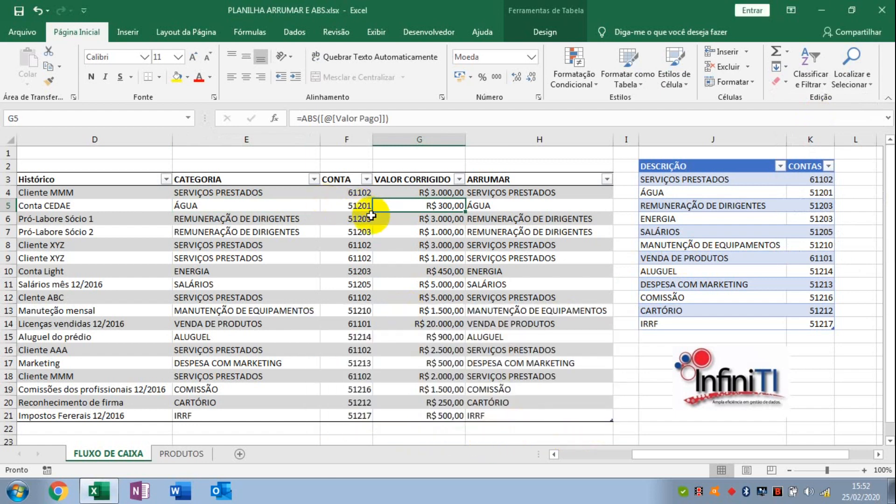